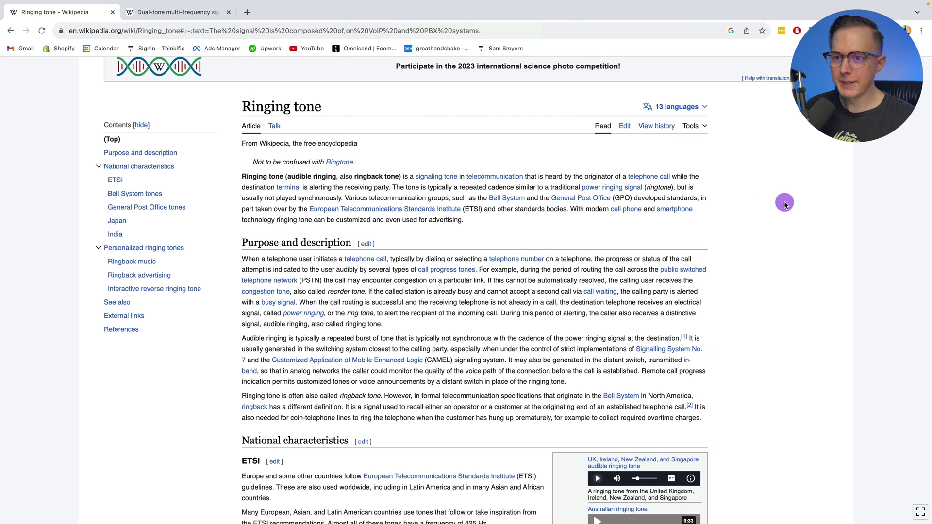
Step: Play the UK and North American ringing tone samples in the Ringing tone article
scroll(747, 209, down, 5)
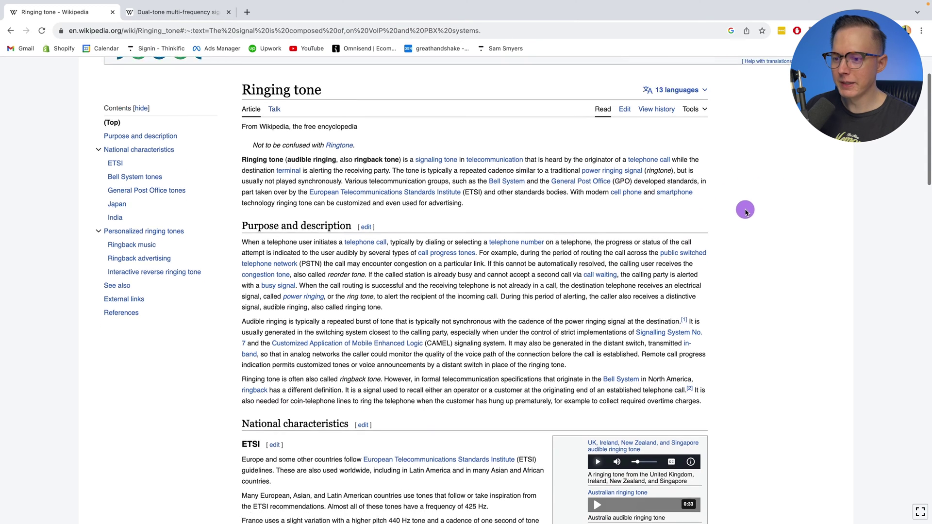
scroll(749, 214, down, 1)
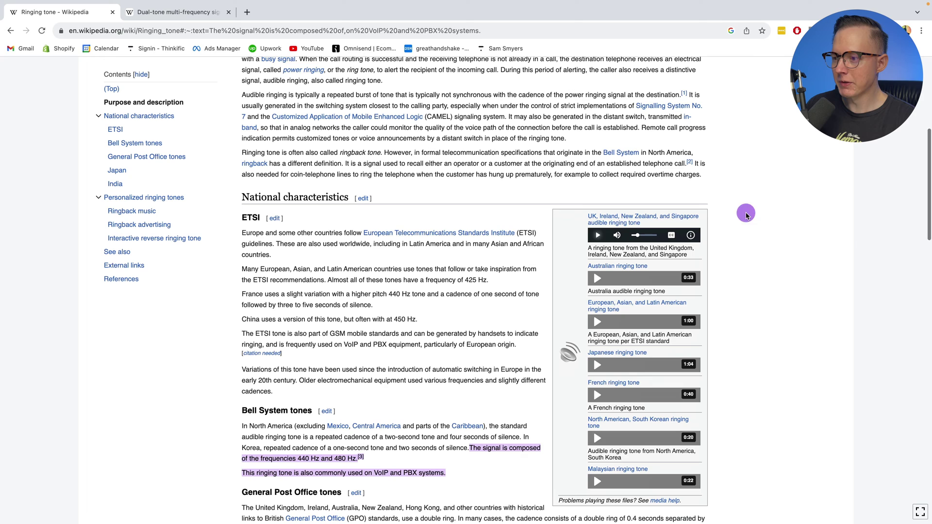
click(597, 236)
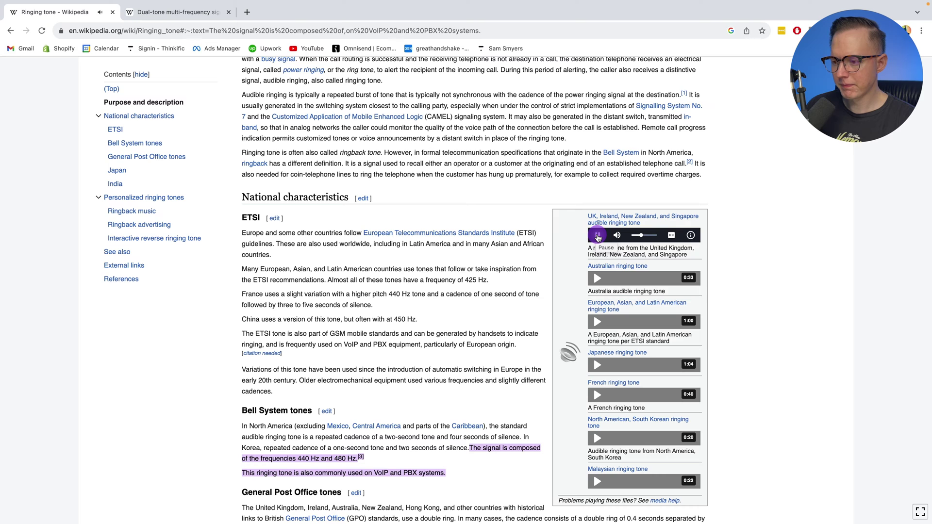
click(597, 438)
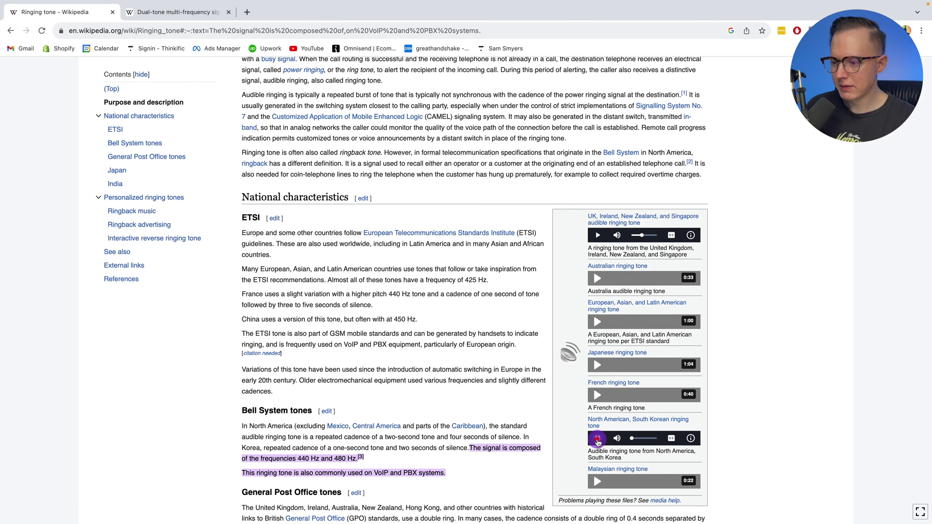
click(597, 439)
Step: Scroll past the Bell System section and switch to the Dual-tone multi-frequency signaling article
scroll(799, 386, down, 2)
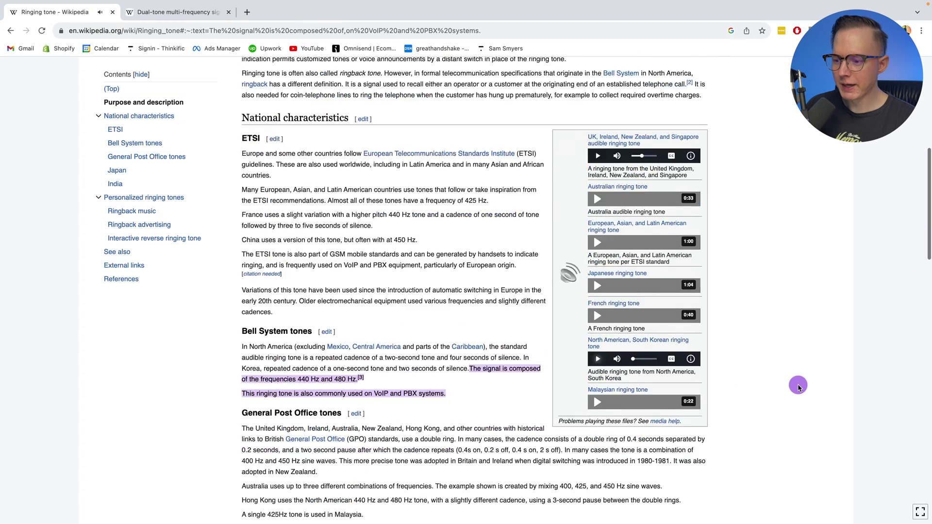
scroll(798, 386, down, 2)
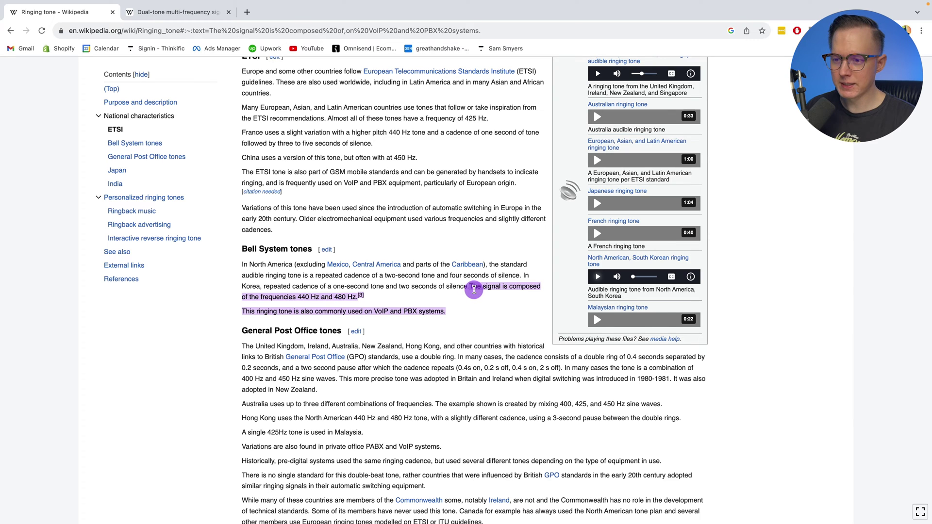
key(ctrl+Tab)
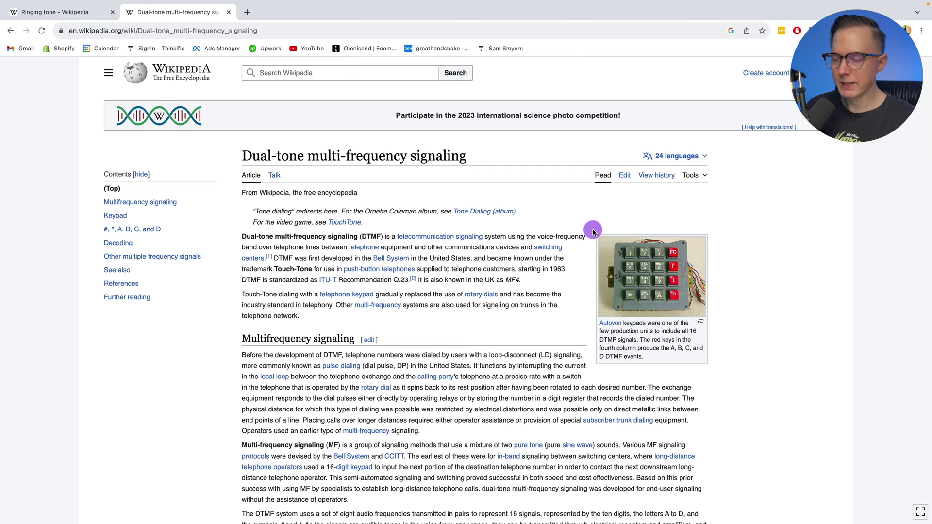
Step: Scroll the DTMF article down through its keypad frequency table to the Decoding section
scroll(590, 234, down, 3)
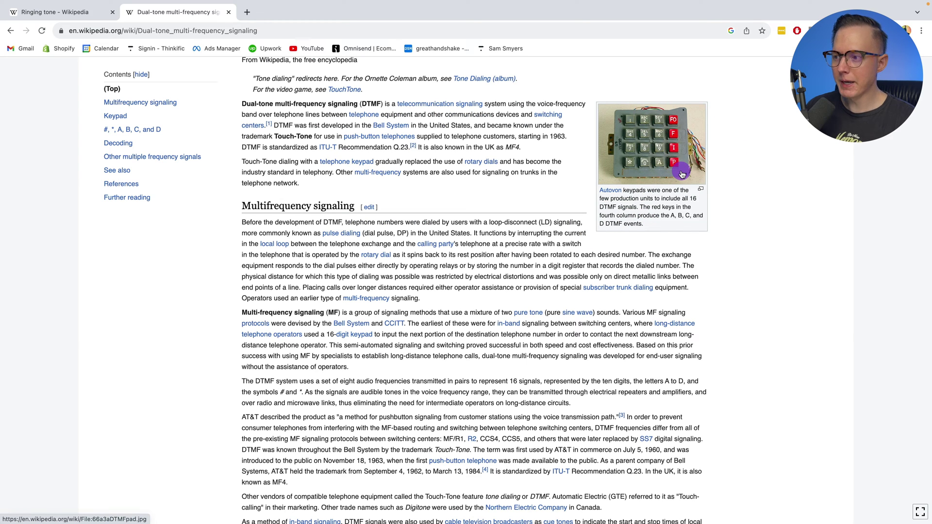
scroll(452, 179, down, 2)
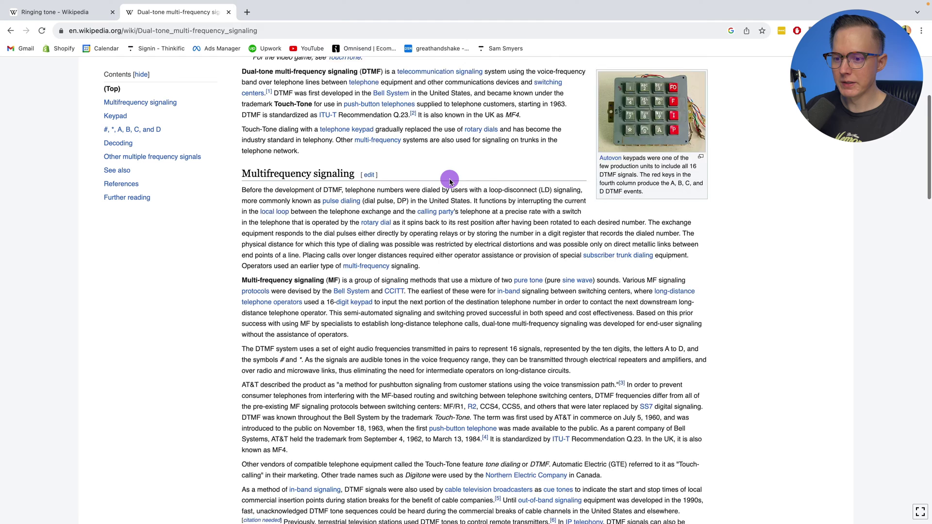
scroll(449, 181, down, 9)
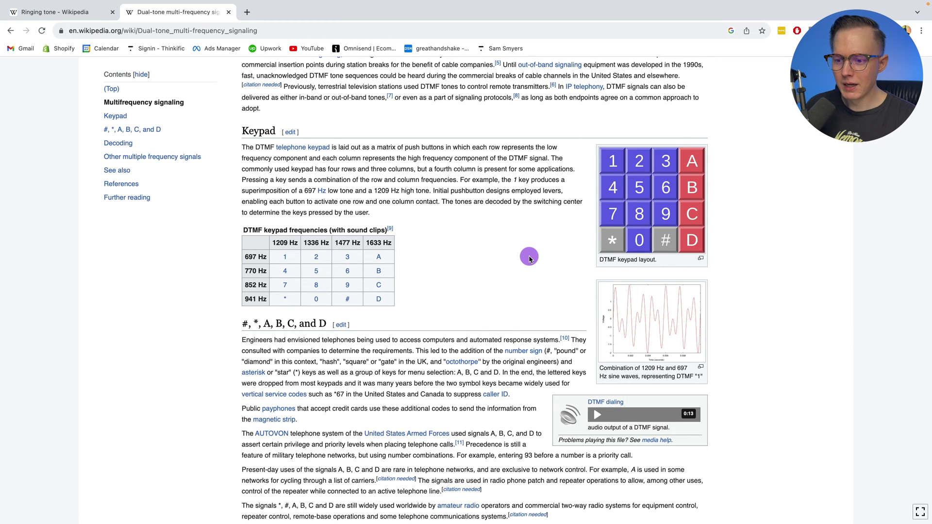
scroll(528, 258, down, 6)
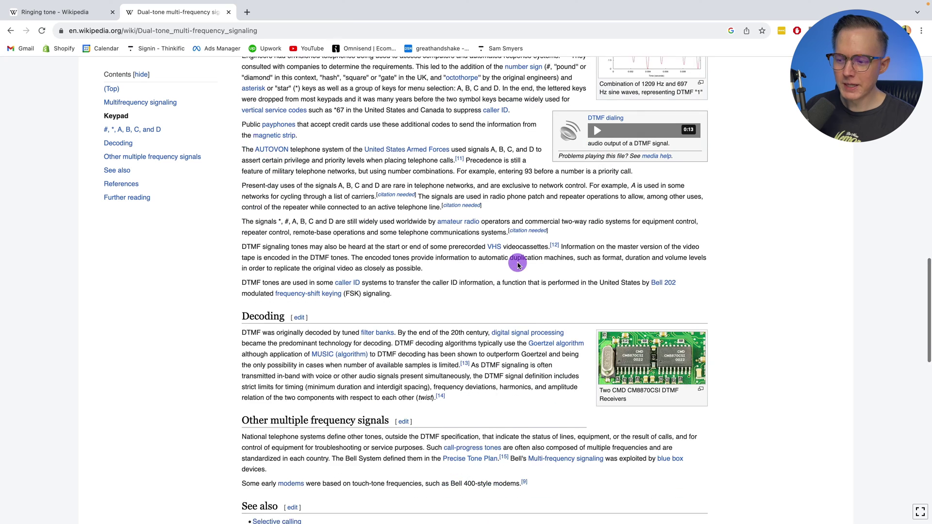
scroll(518, 264, down, 1)
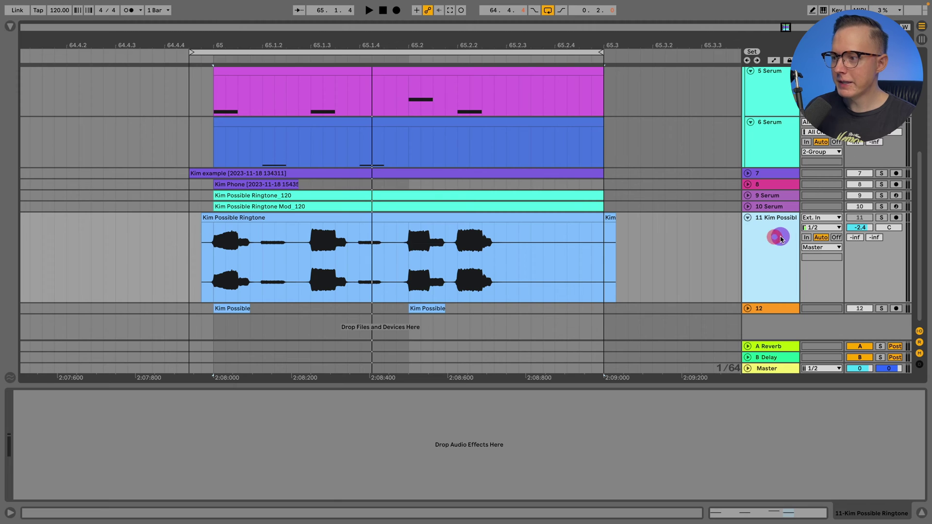
Step: Solo the Kim Possible Ringtone track and play it from just before the clip
click(881, 218)
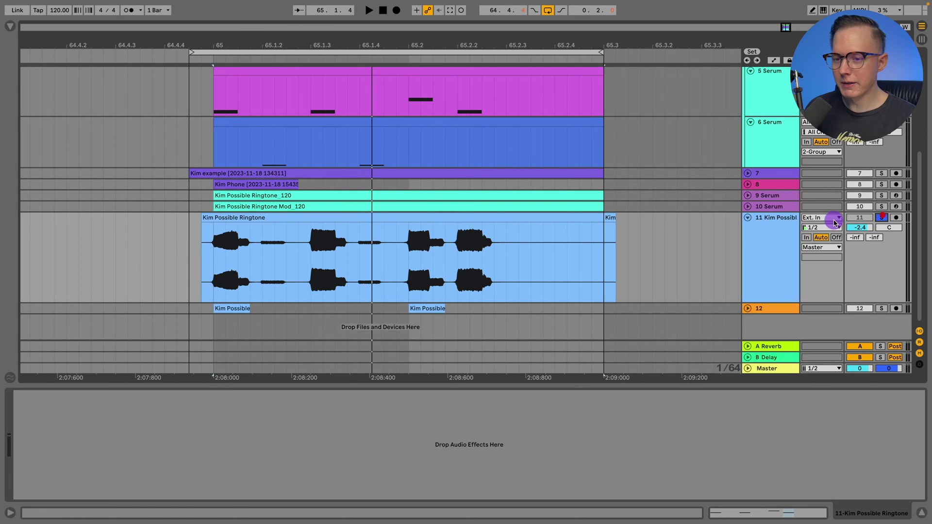
click(203, 269)
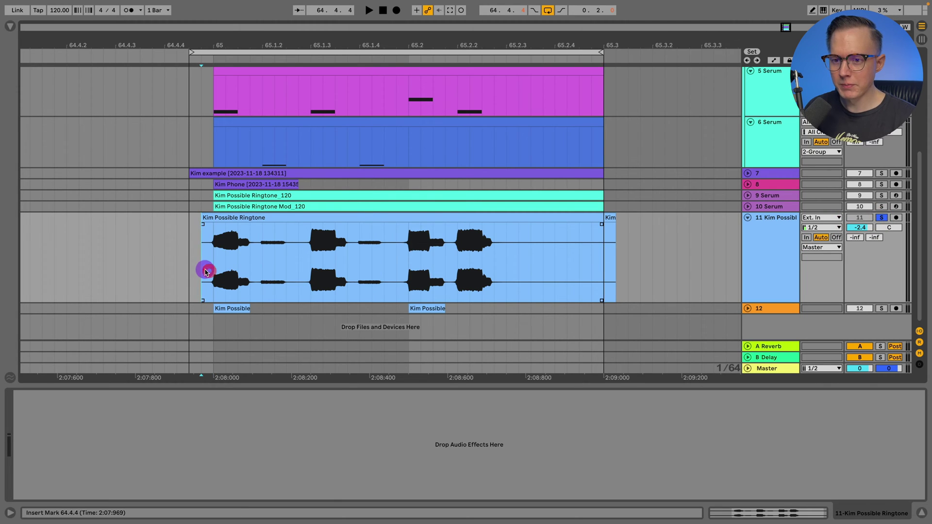
click(767, 254)
key(space)
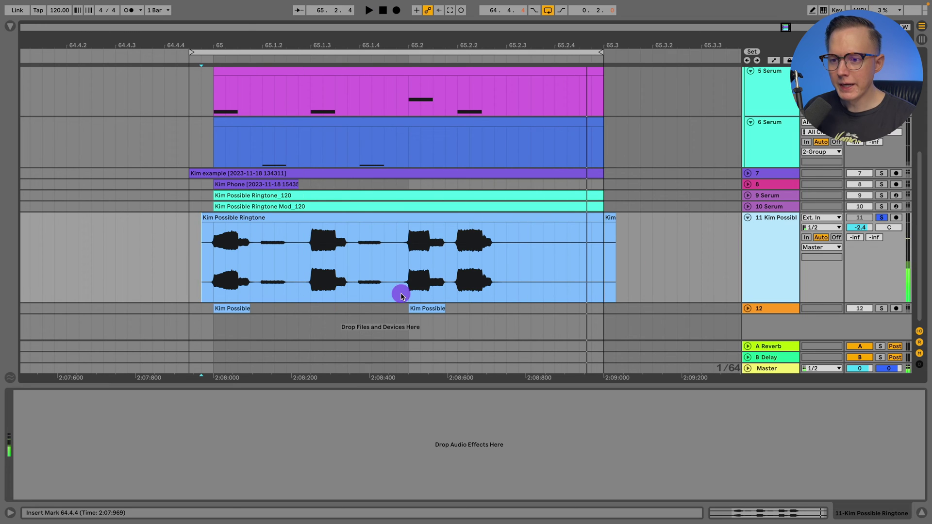
Step: Play the ringtone from 65.2.1 and mark short time ranges around its opening tones
click(223, 250)
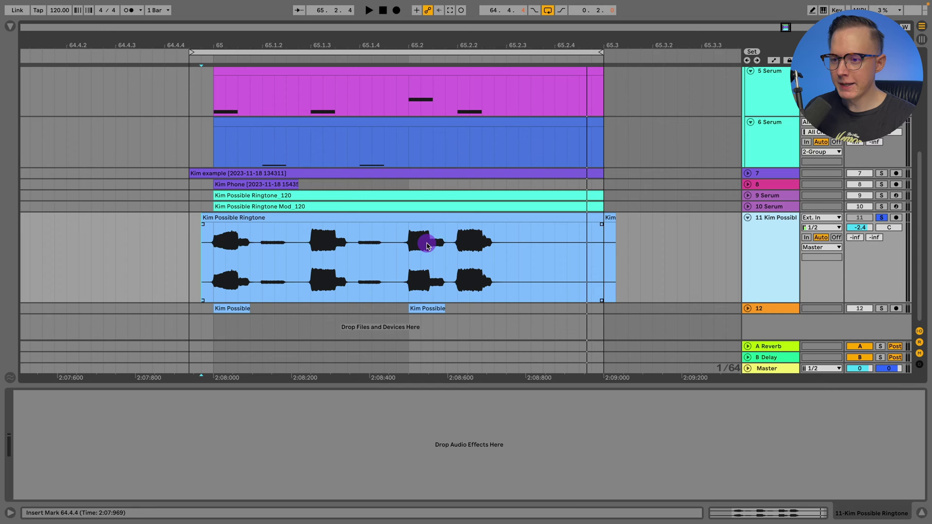
click(403, 256)
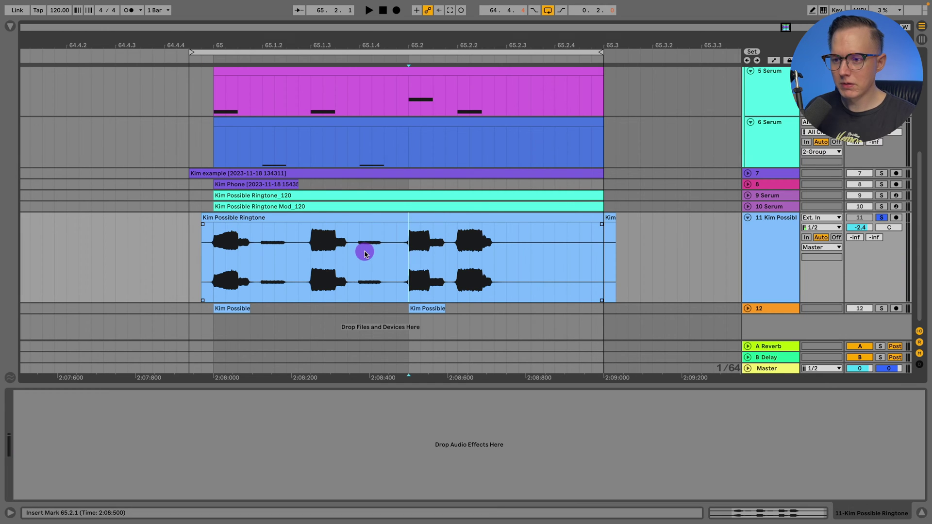
key(space)
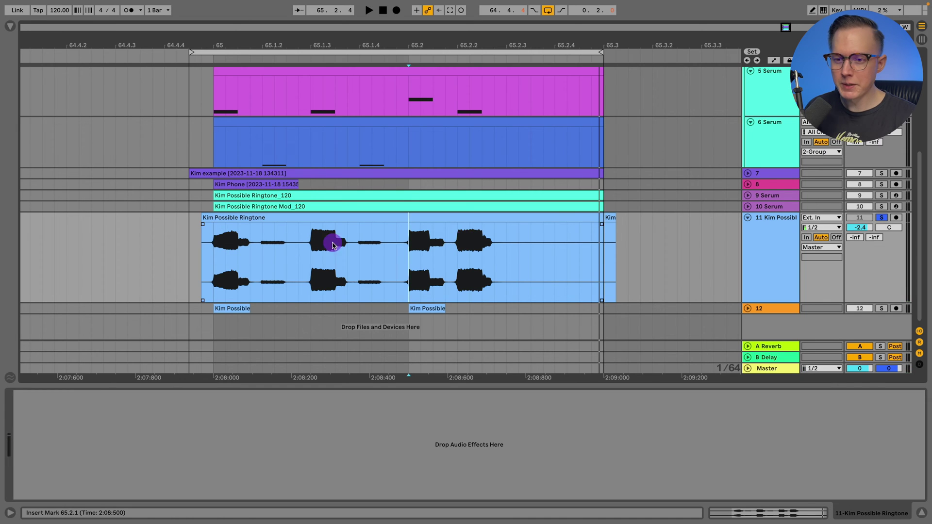
drag(262, 257, 293, 256)
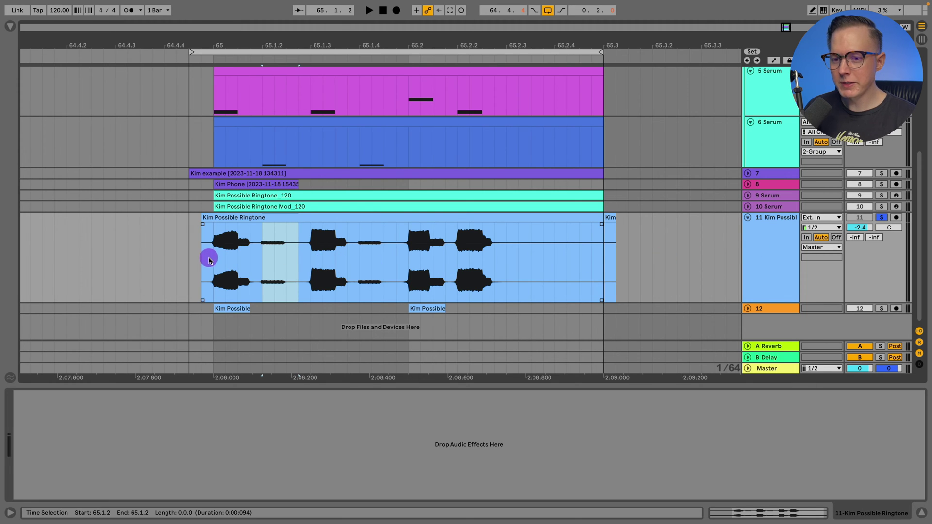
drag(202, 257, 285, 258)
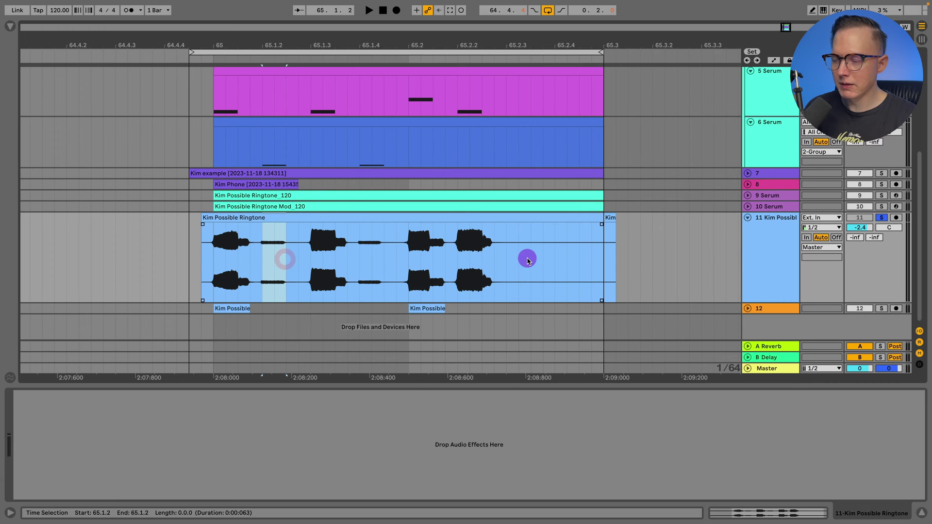
Step: Unfold track 12, show its effects, solo it and play from its first clip
click(747, 308)
scroll(752, 301, down, 2)
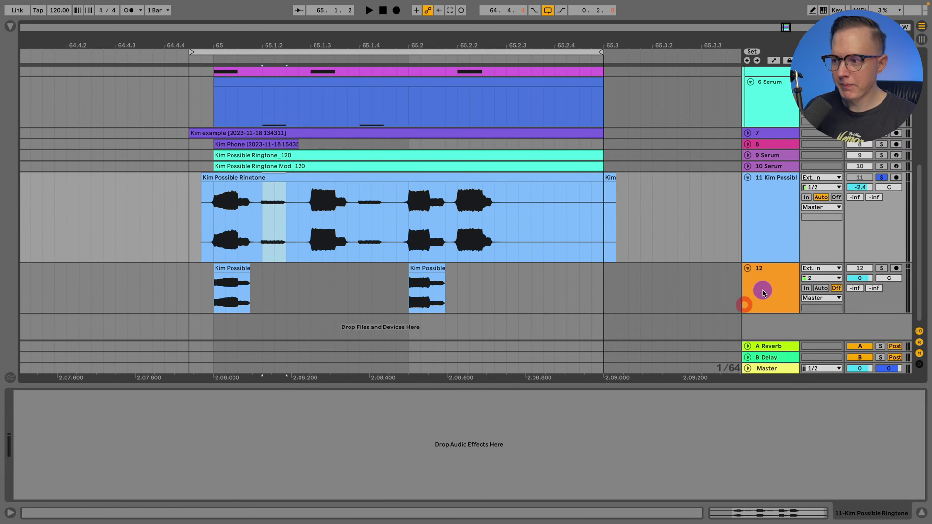
click(766, 286)
click(209, 293)
click(774, 290)
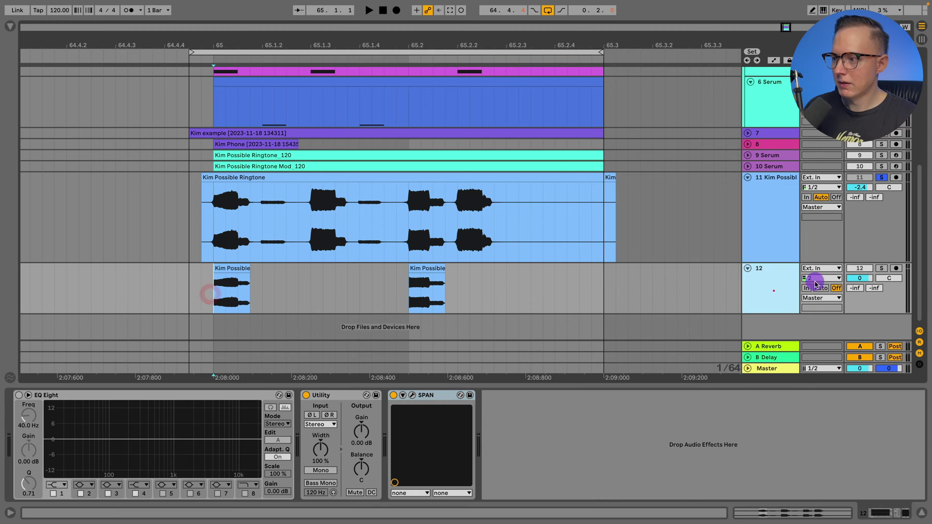
click(882, 269)
key(space)
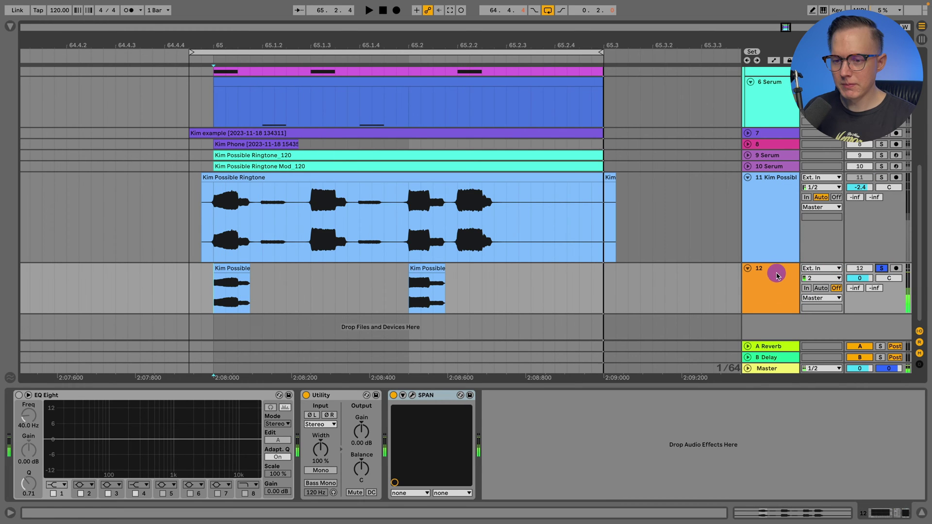
Step: Open track 12's SPAN analyser and freeze the spectrum peaks during playback
click(244, 298)
click(412, 394)
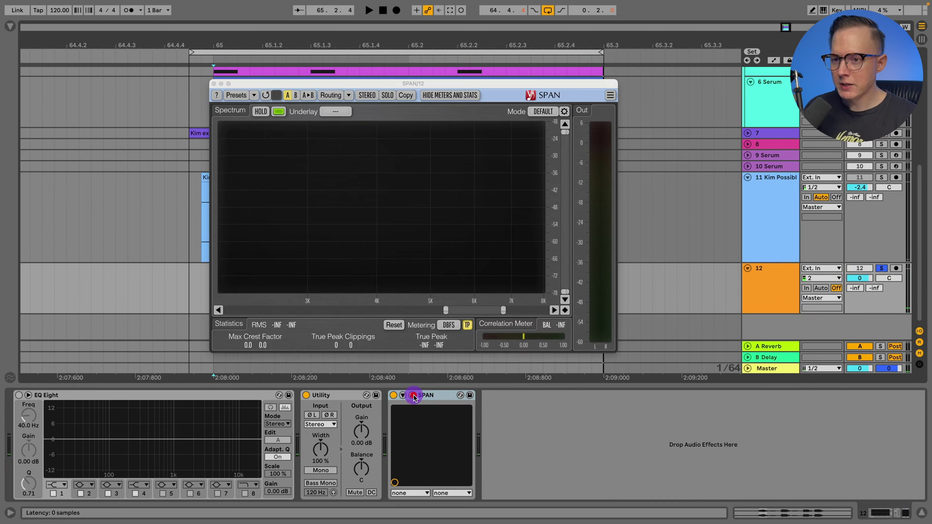
drag(313, 83, 284, 63)
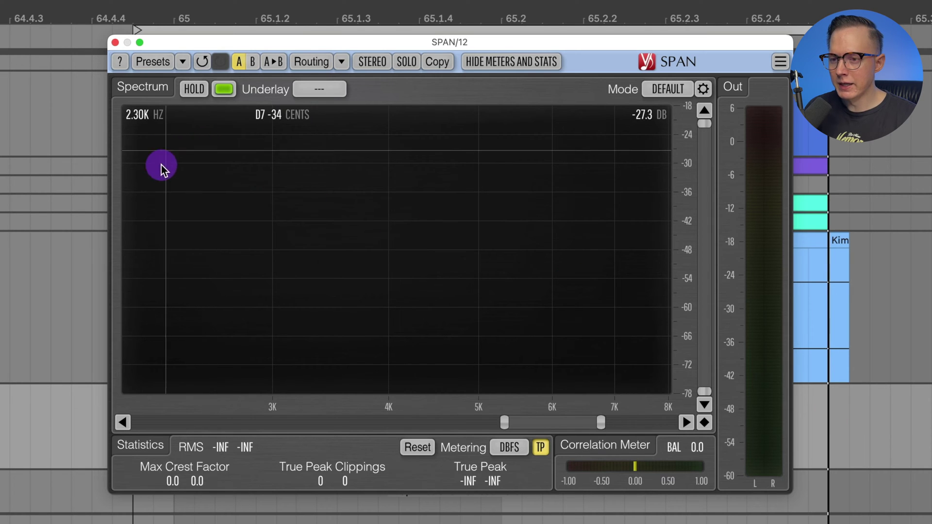
key(space)
click(192, 89)
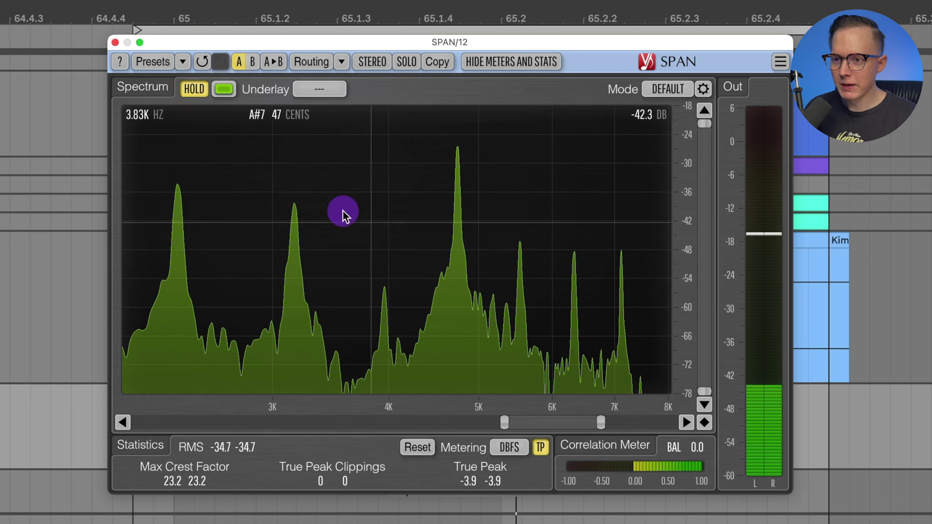
Step: Zoom the SPAN frequency range down to roughly 2.7K–5.4K
drag(504, 422, 442, 422)
drag(601, 422, 621, 423)
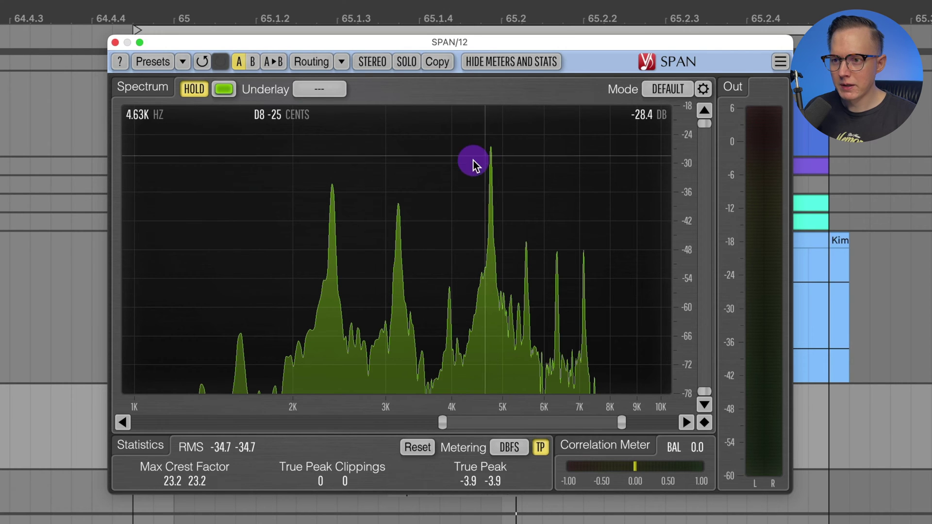
drag(442, 422, 493, 422)
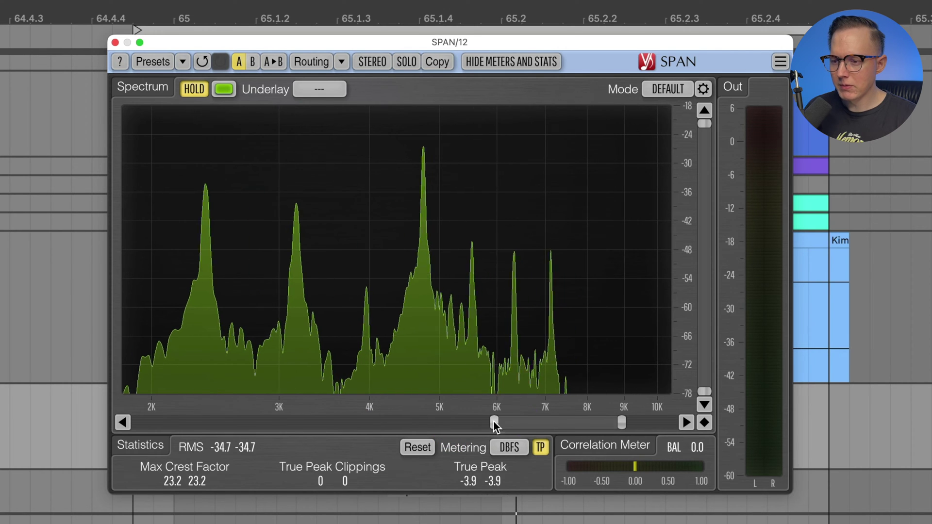
drag(621, 423, 580, 420)
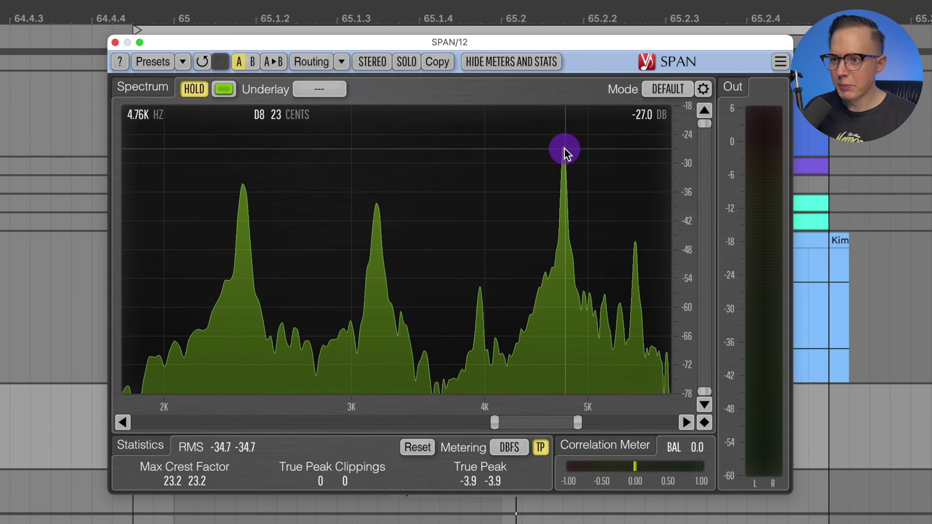
drag(493, 424, 515, 420)
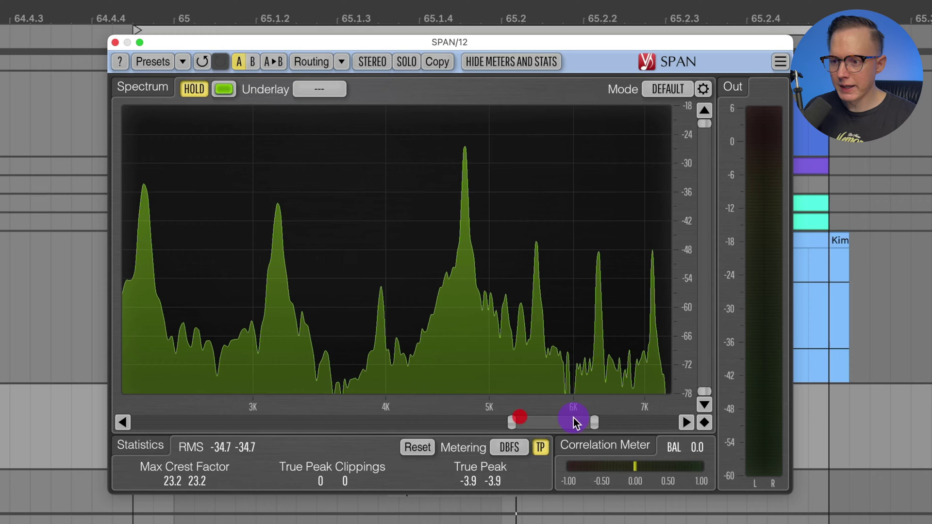
drag(594, 422, 570, 422)
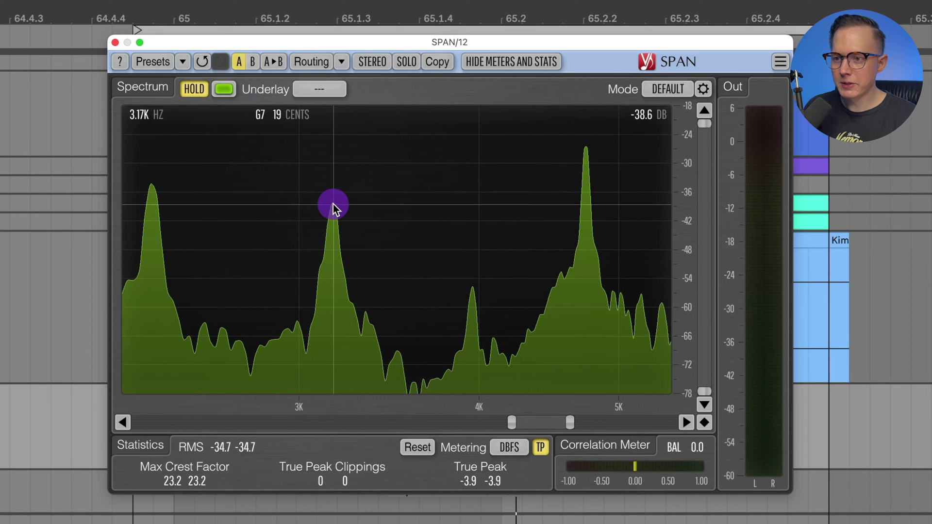
Step: Close SPAN and play from the second Kim Possible clip near 65.2
click(115, 42)
click(493, 432)
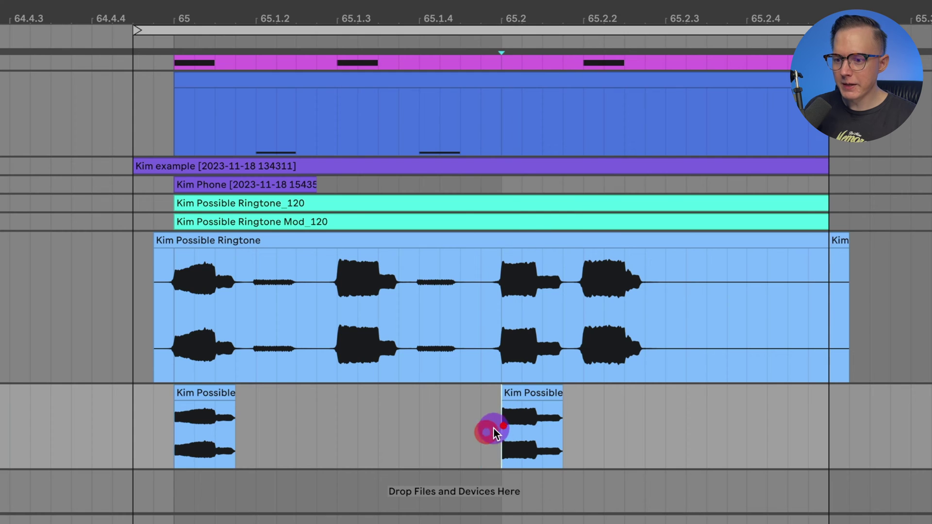
click(503, 426)
key(space)
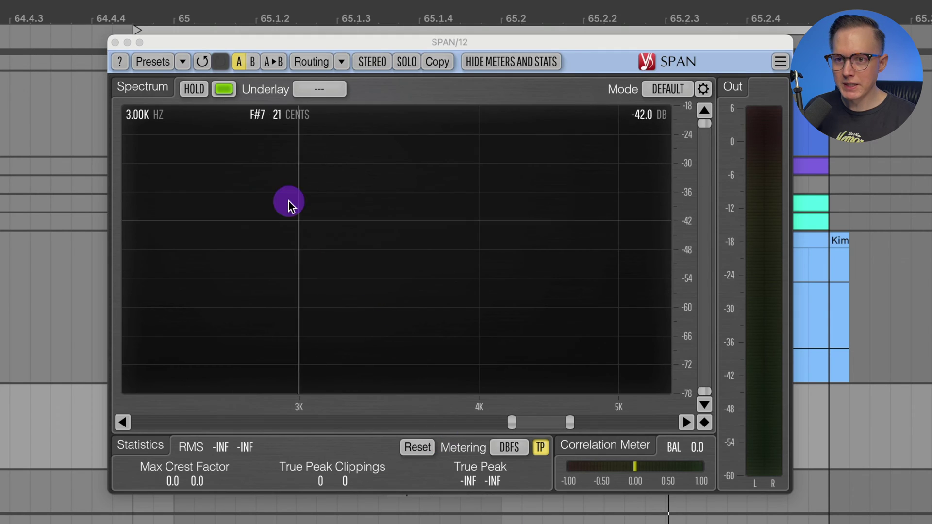
Step: View the second clip's spectrum in SPAN at about 3K–8K, then select the ringtone's second-tone slice
click(192, 89)
key(space)
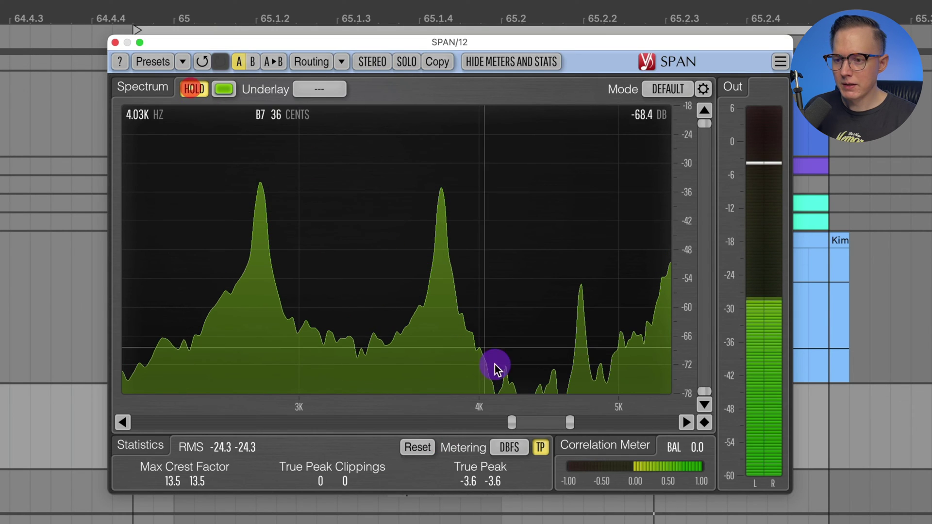
drag(568, 422, 601, 422)
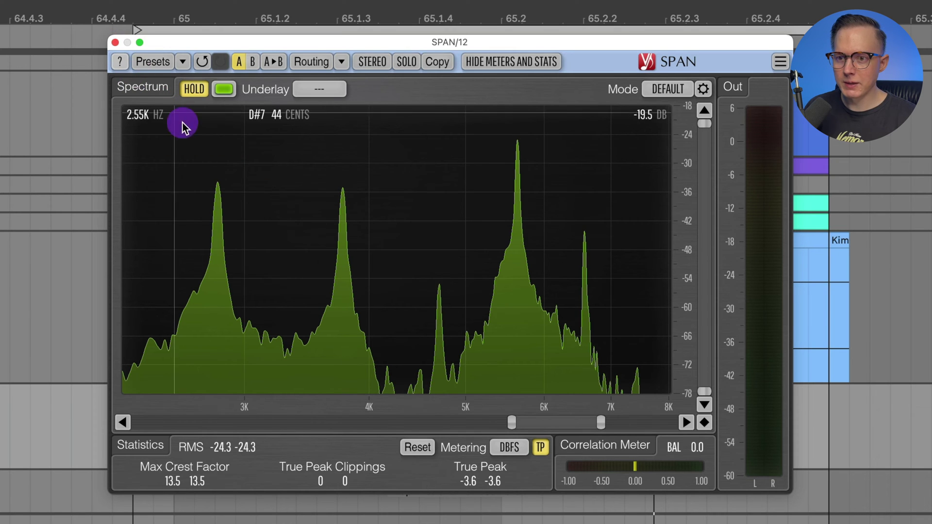
click(115, 43)
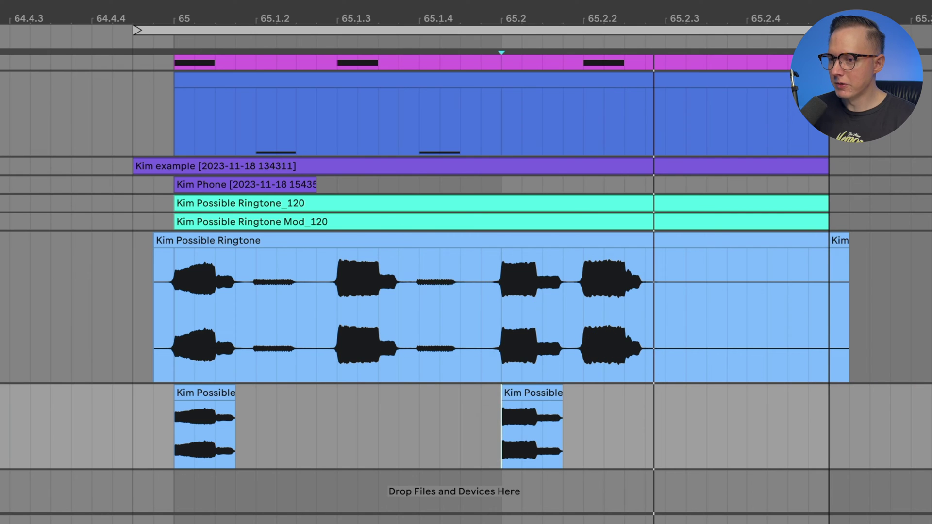
drag(250, 304, 302, 288)
Step: Copy the second-tone slice into the lower track and view its spectrum in SPAN
drag(270, 241, 281, 422)
click(256, 424)
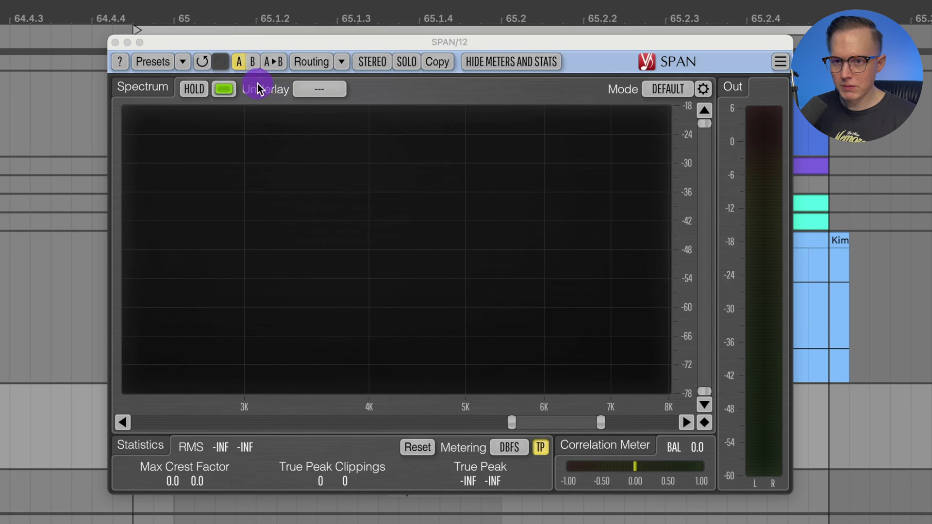
click(186, 89)
key(space)
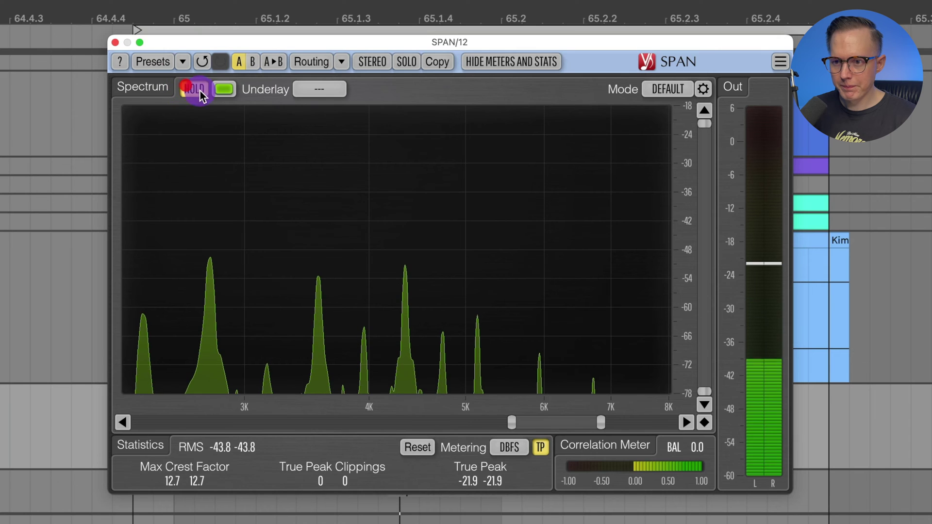
drag(513, 423, 275, 422)
drag(596, 422, 664, 423)
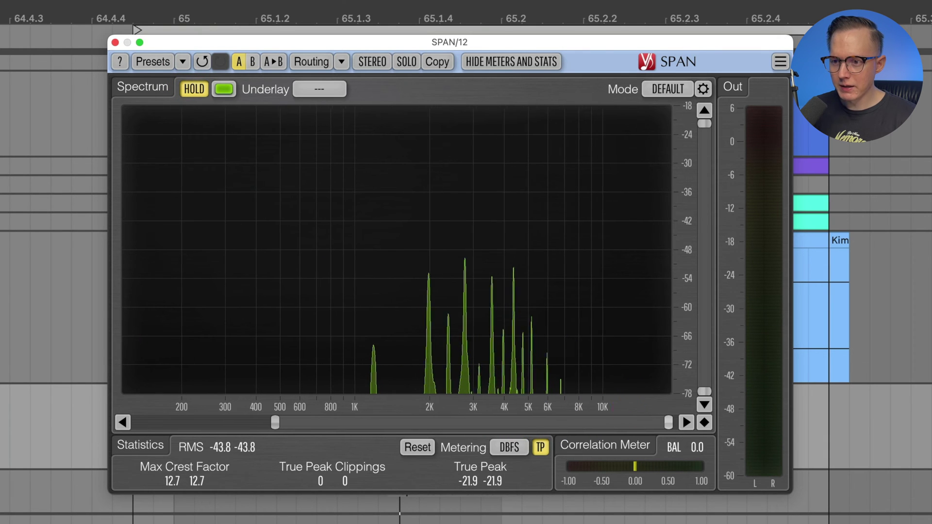
drag(276, 422, 458, 423)
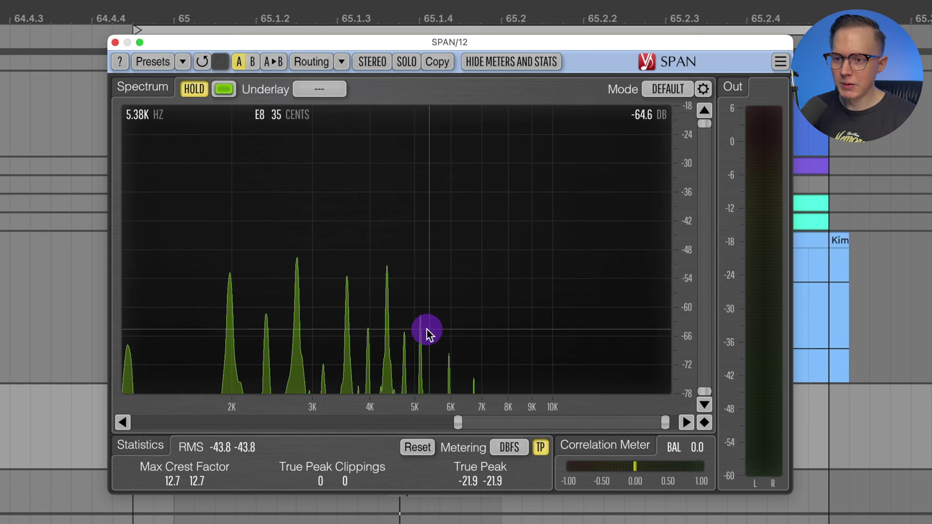
Step: Close SPAN, set the play position before the clips, and show track 12's devices
click(115, 42)
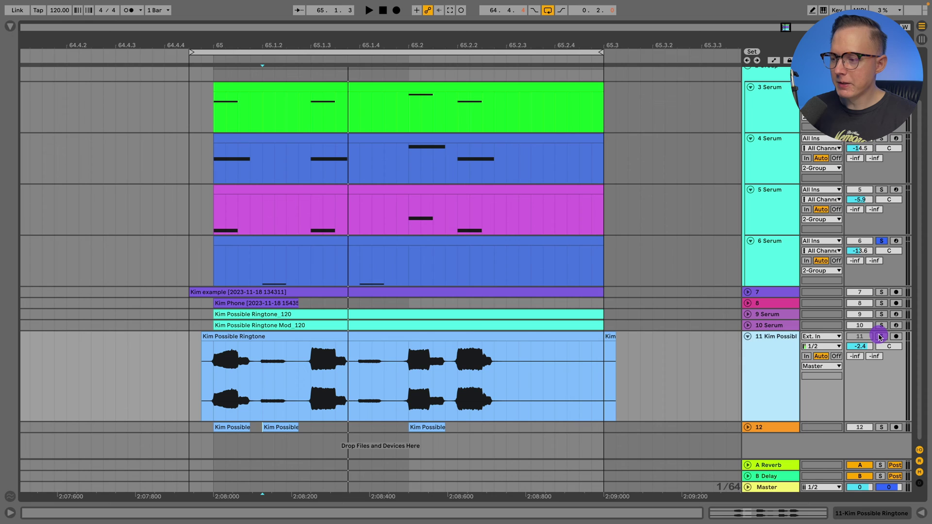
click(766, 358)
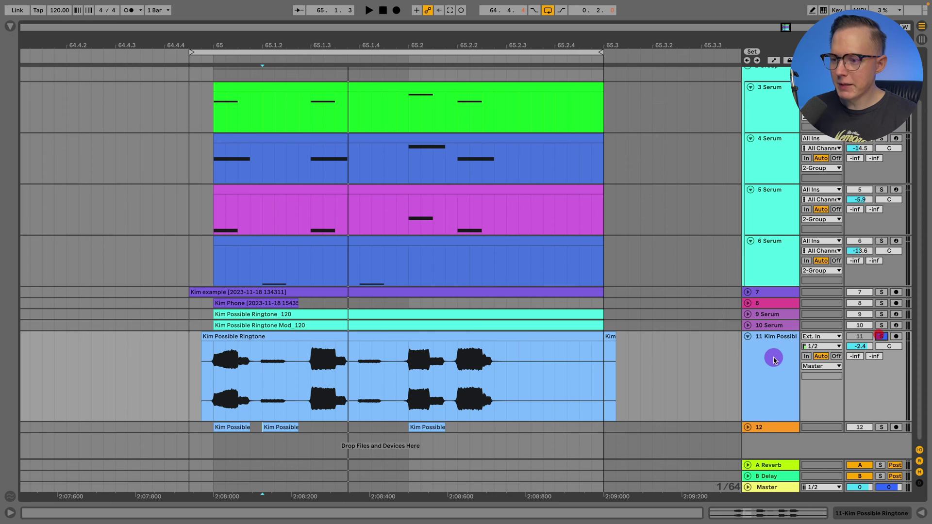
click(191, 371)
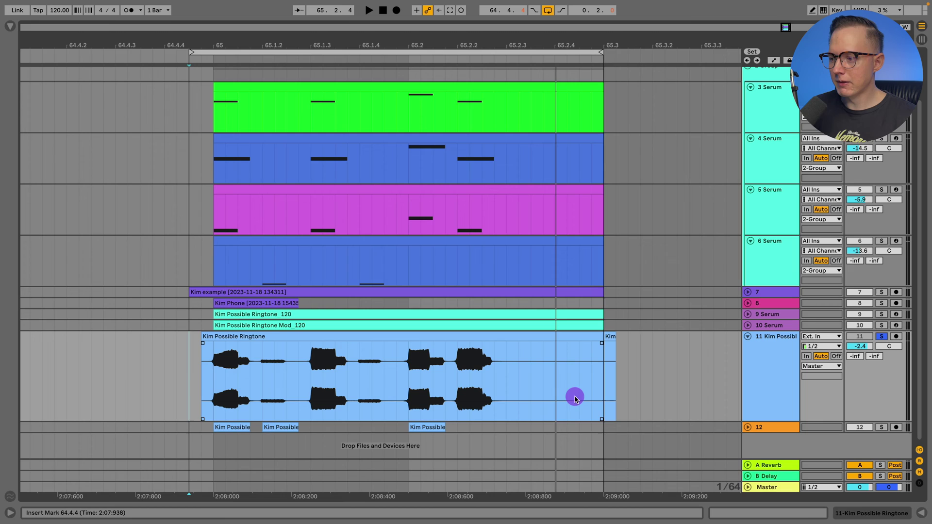
click(766, 376)
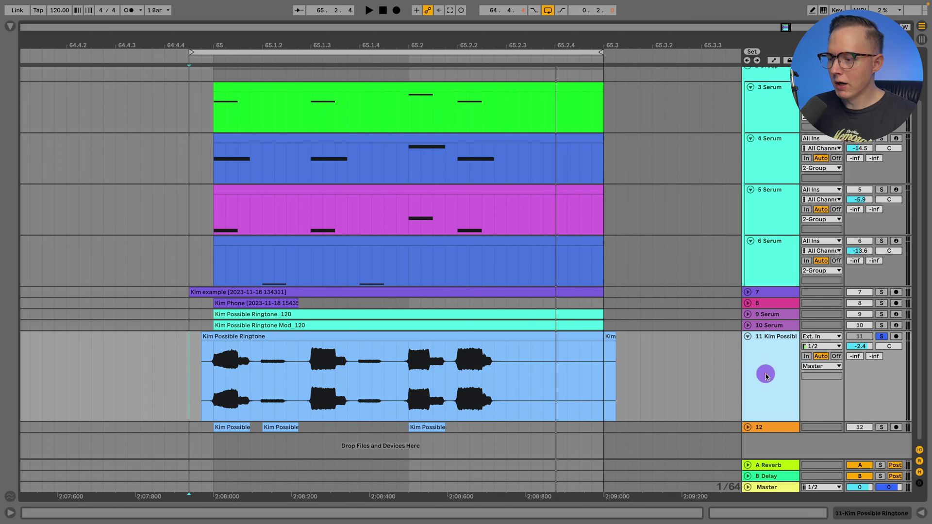
click(852, 513)
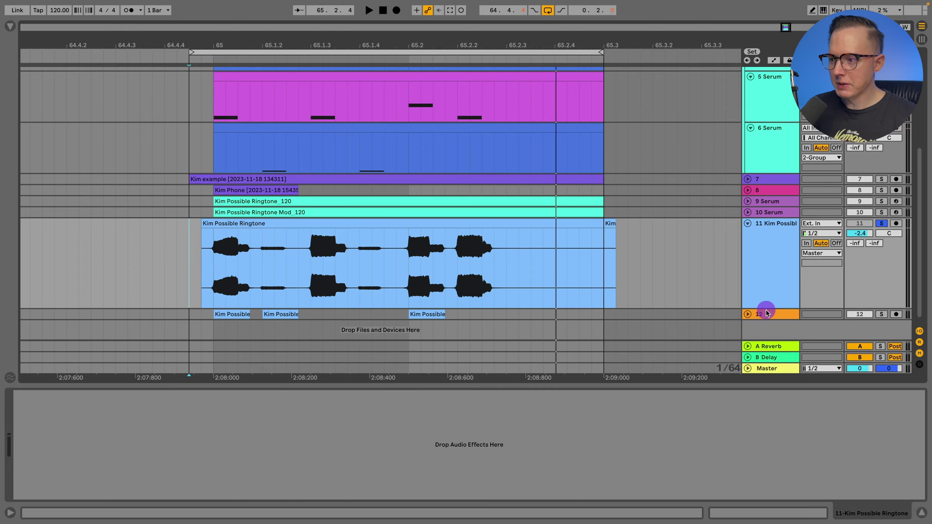
click(763, 313)
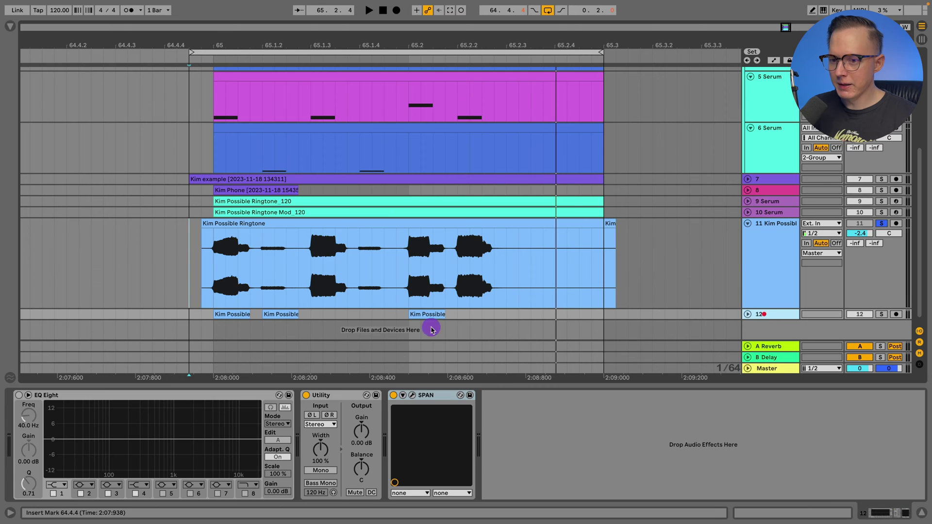
Step: Play track 12 through SPAN with peaks held, then close SPAN and hide the device view
click(412, 395)
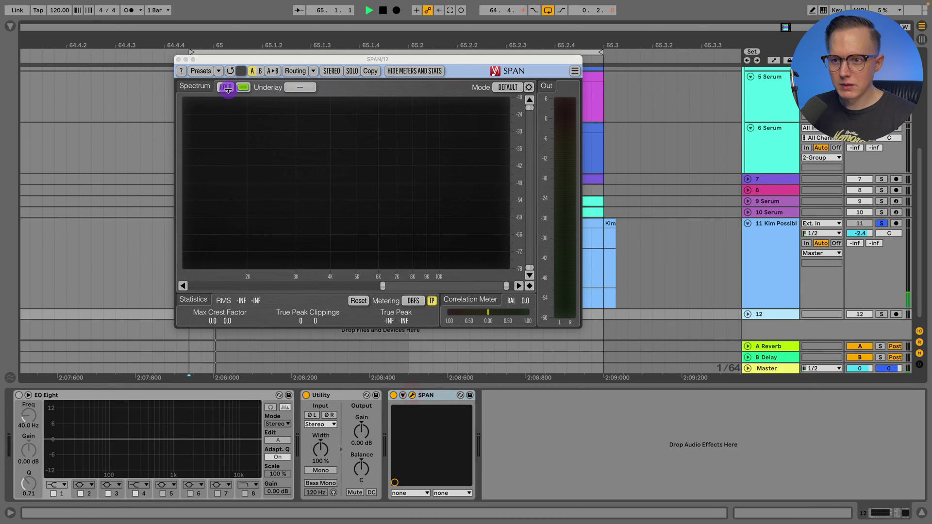
key(space)
click(230, 88)
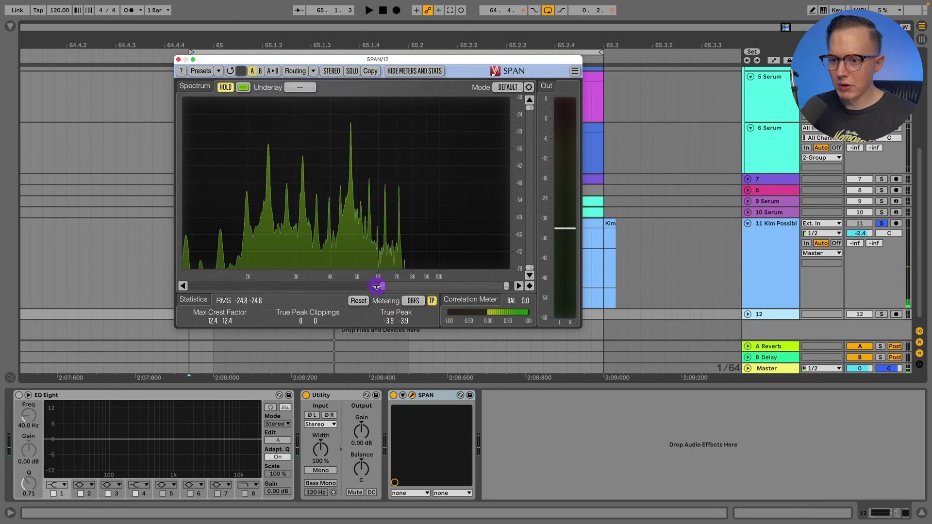
drag(381, 285, 254, 285)
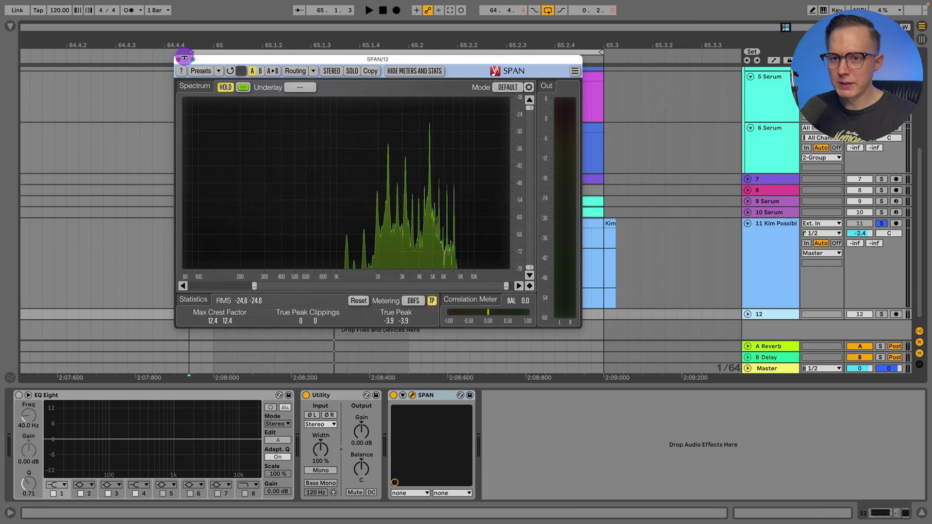
click(179, 60)
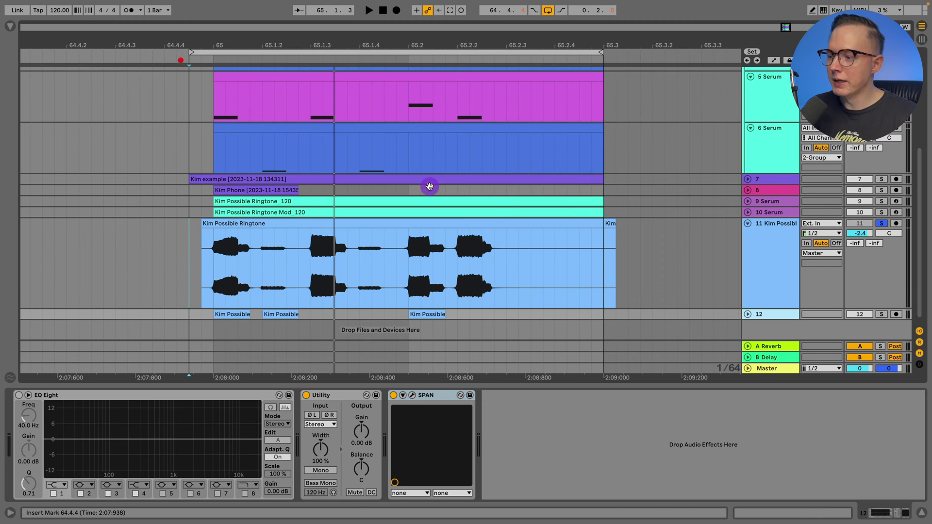
click(922, 512)
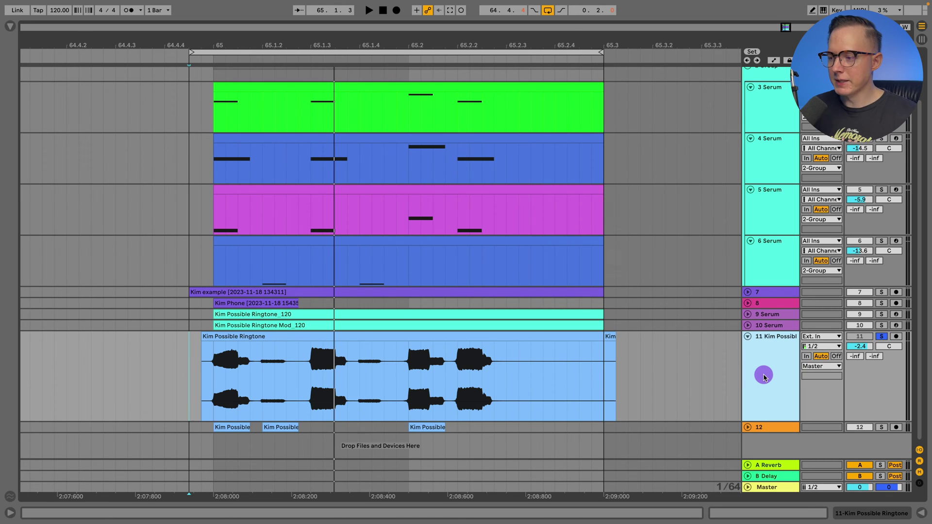
Step: Fold the Serum group and set track 5 Serum's oscillator A fine tune to 15
click(747, 336)
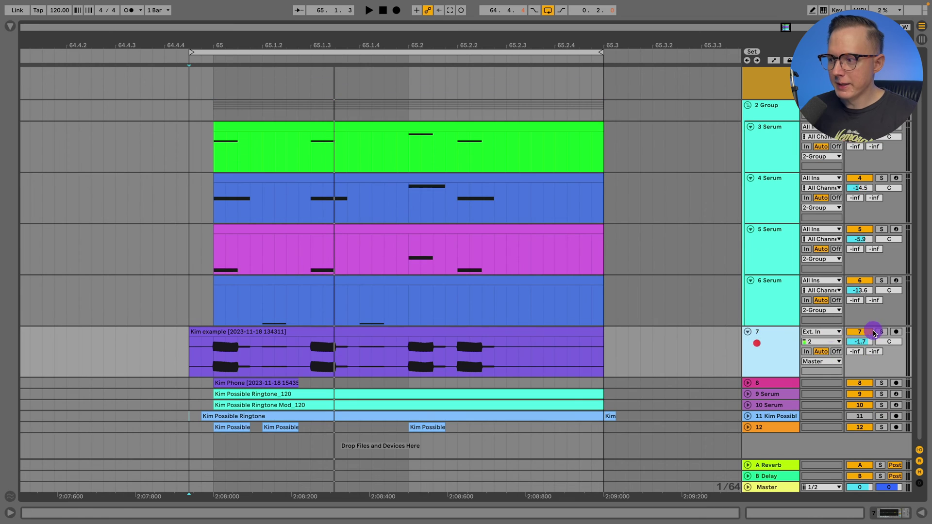
click(749, 107)
key(space)
click(775, 149)
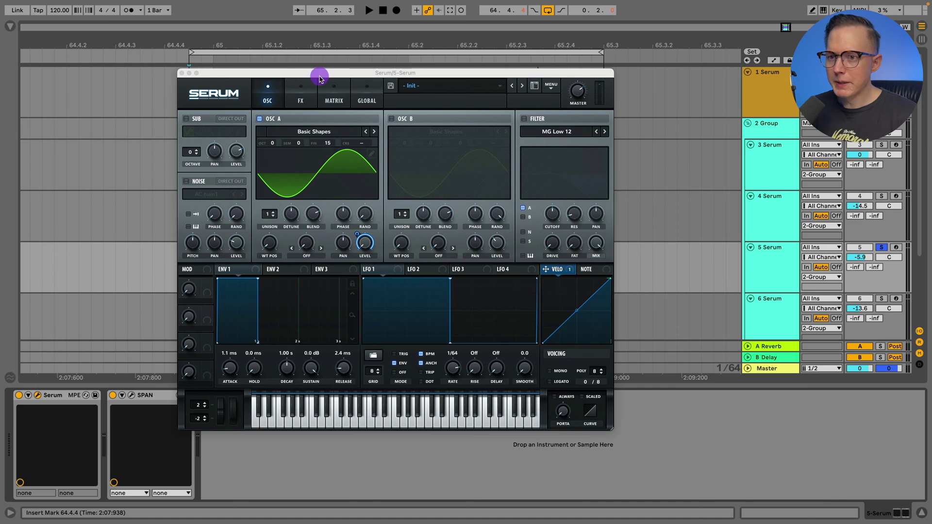
drag(323, 77, 279, 66)
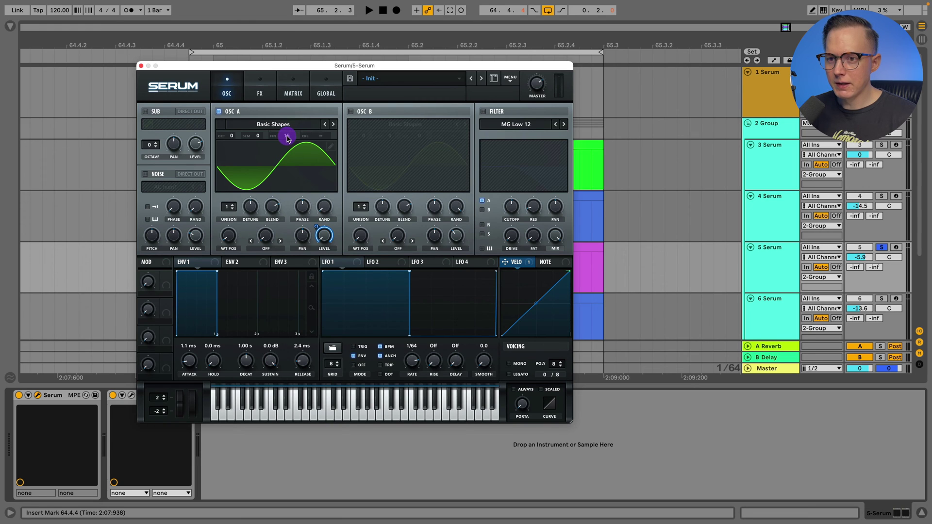
drag(287, 138, 287, 132)
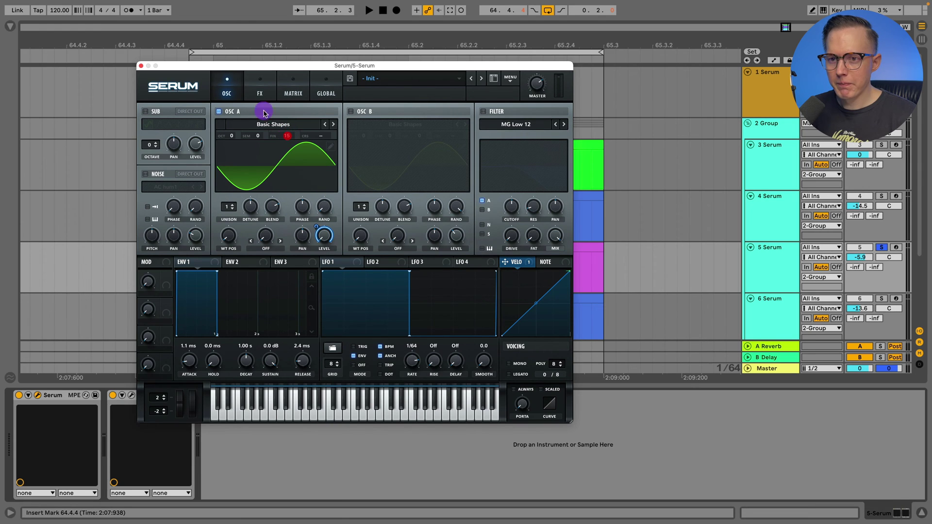
click(140, 66)
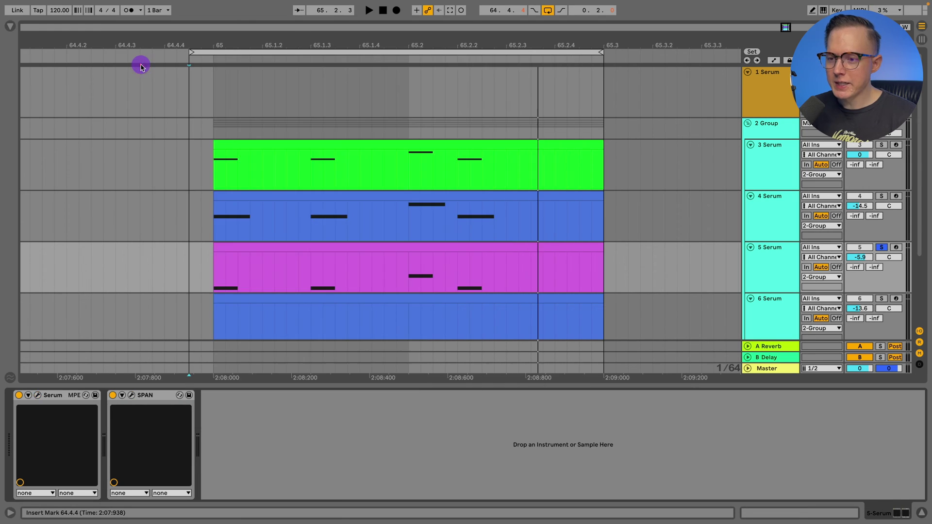
Step: Open the 5 Serum clip's notes, then hide the editor and clear the time selection
double_click(460, 248)
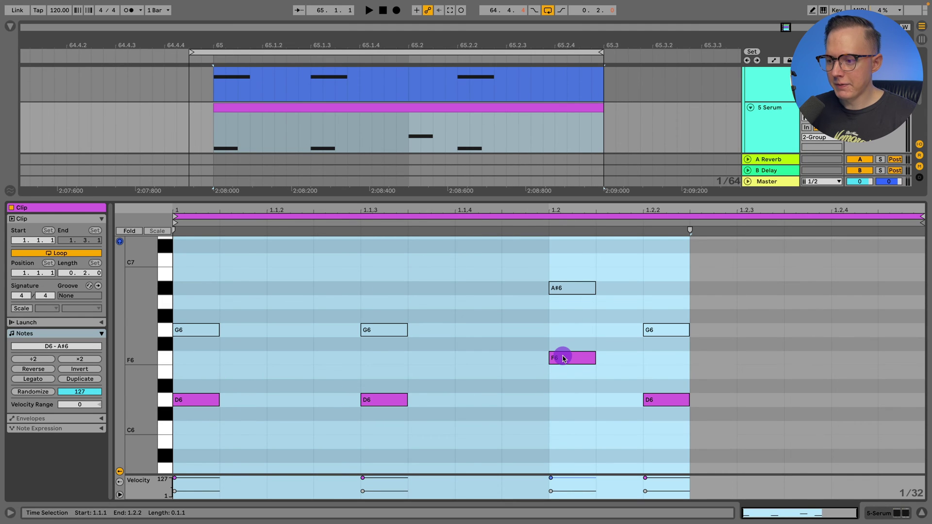
click(920, 513)
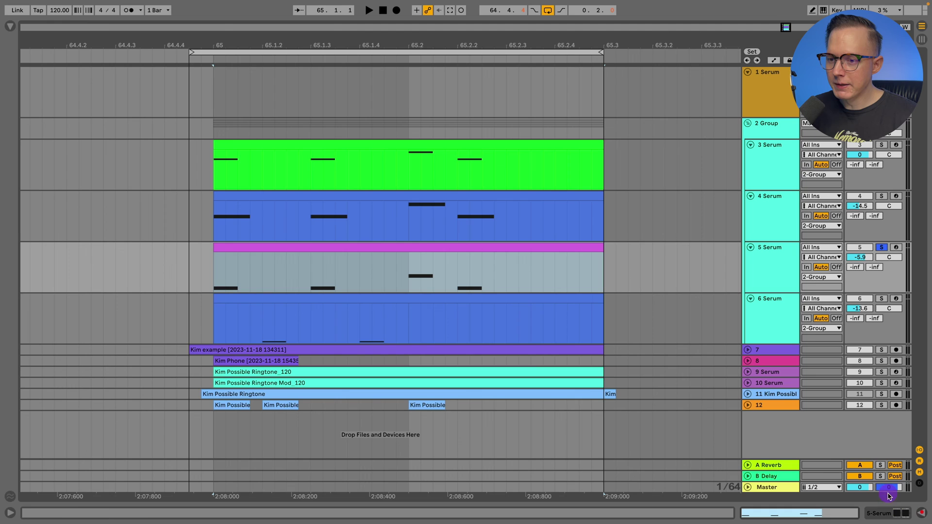
click(417, 236)
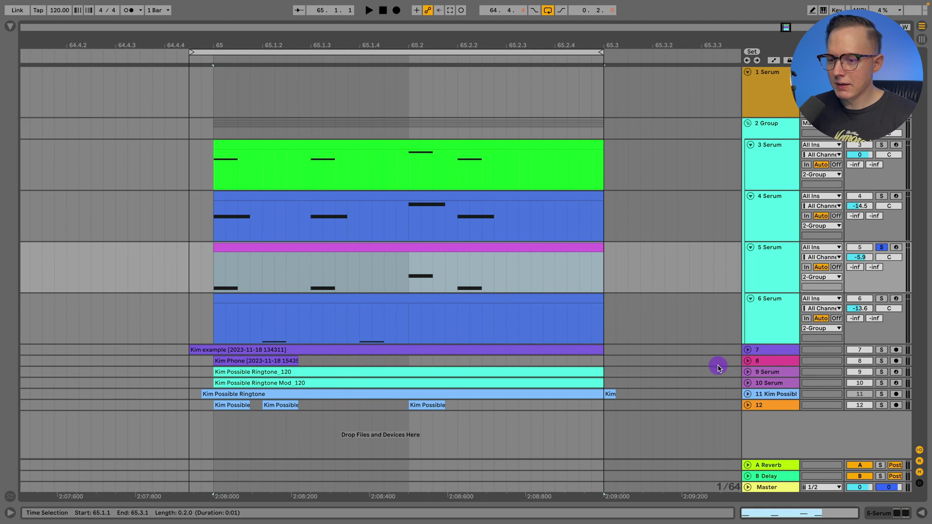
click(624, 346)
Step: Expand the ringtone track and play back a selected stretch of its waveform
click(747, 394)
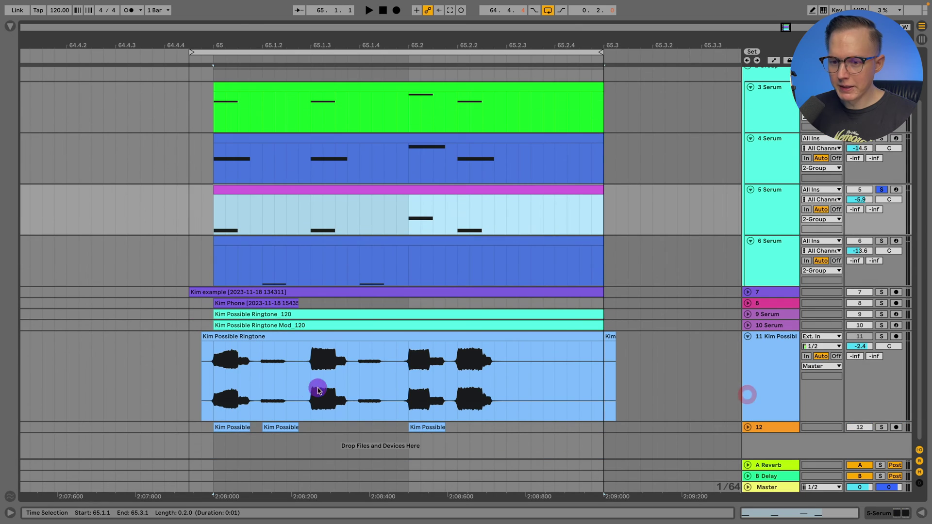
drag(212, 370, 371, 371)
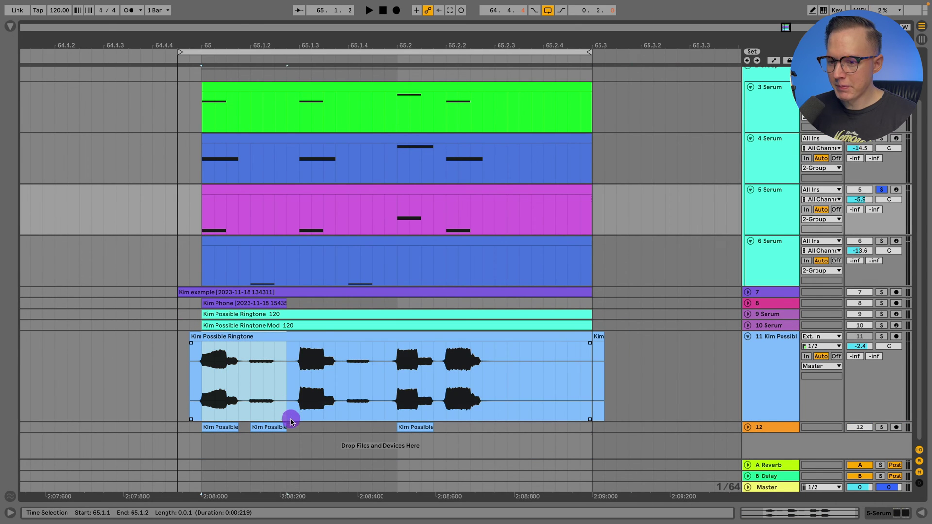
drag(291, 417, 517, 370)
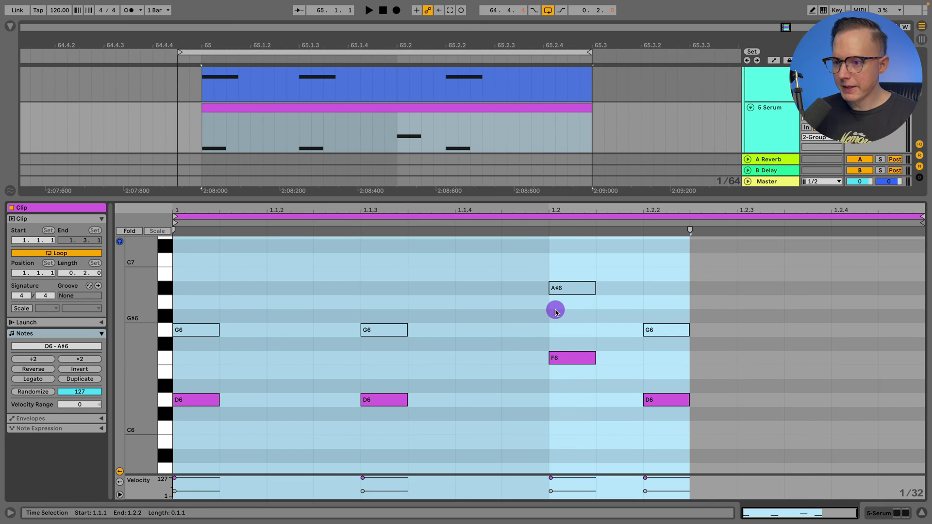
key(space)
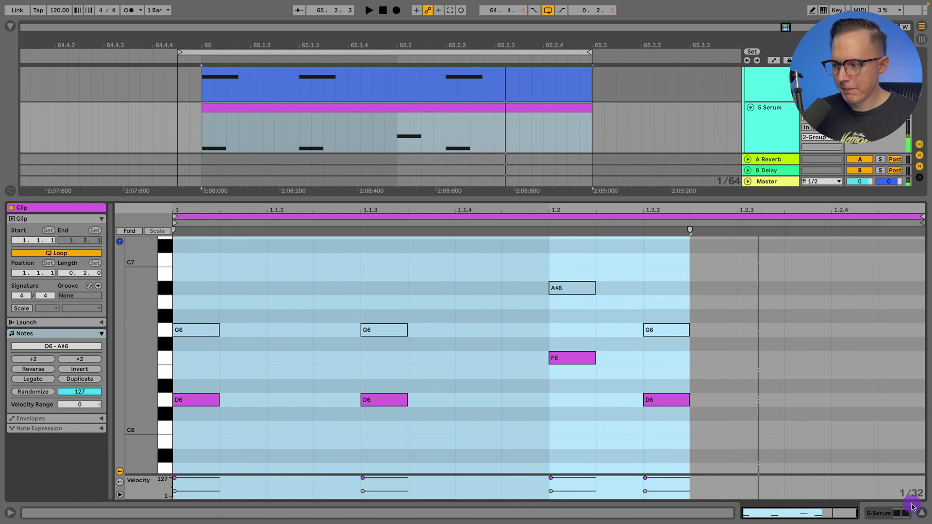
Step: Hide the clip editor, check the 5 Serum reverb send, and select the 4 Serum clip
click(921, 512)
click(755, 199)
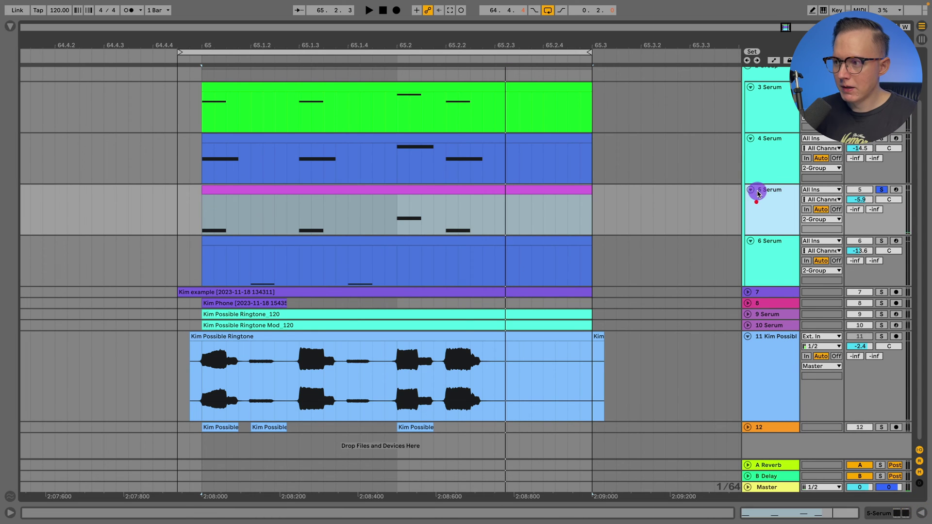
click(759, 164)
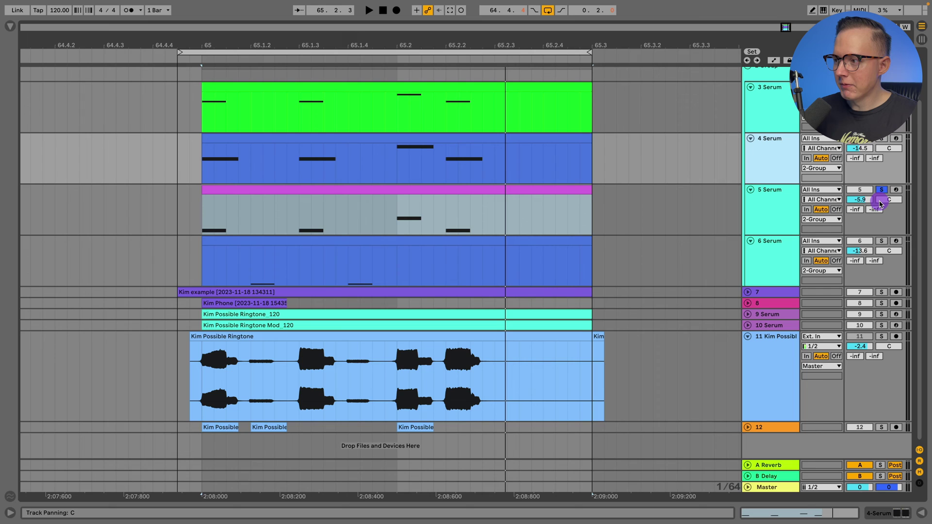
click(856, 209)
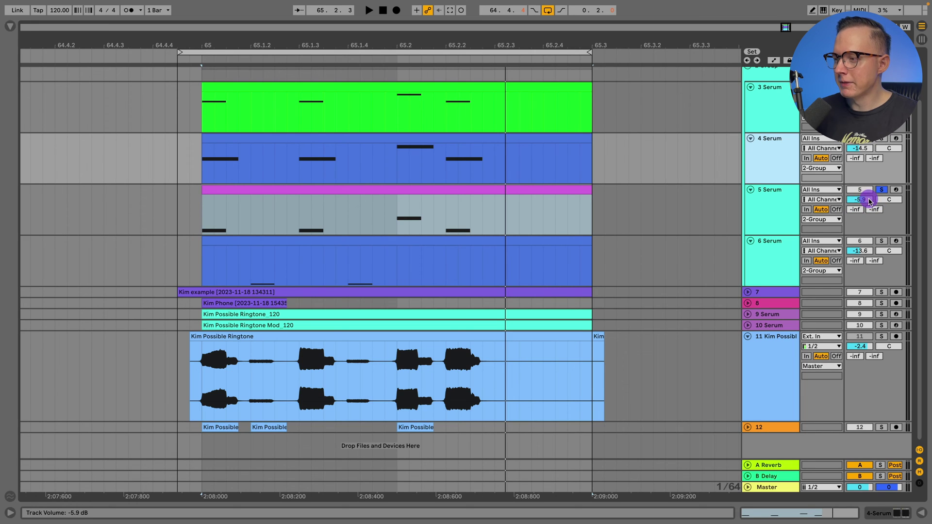
click(787, 175)
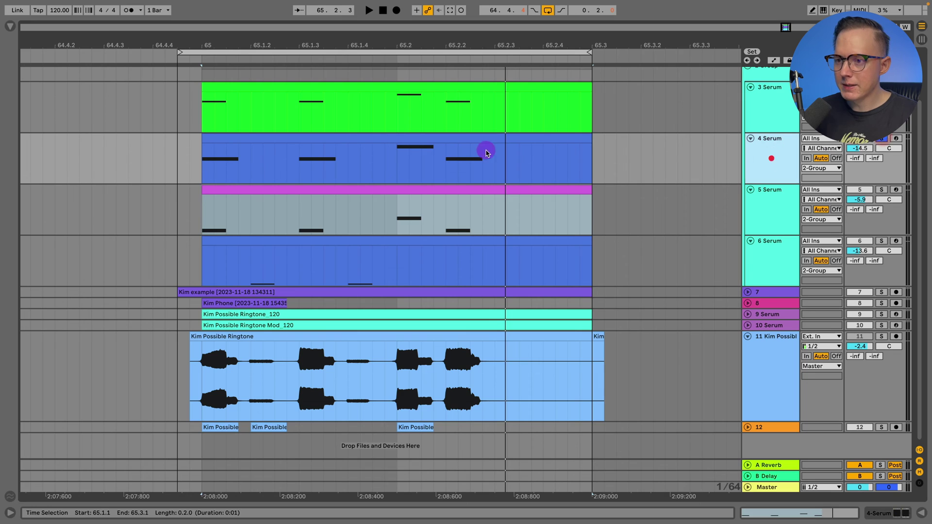
click(475, 140)
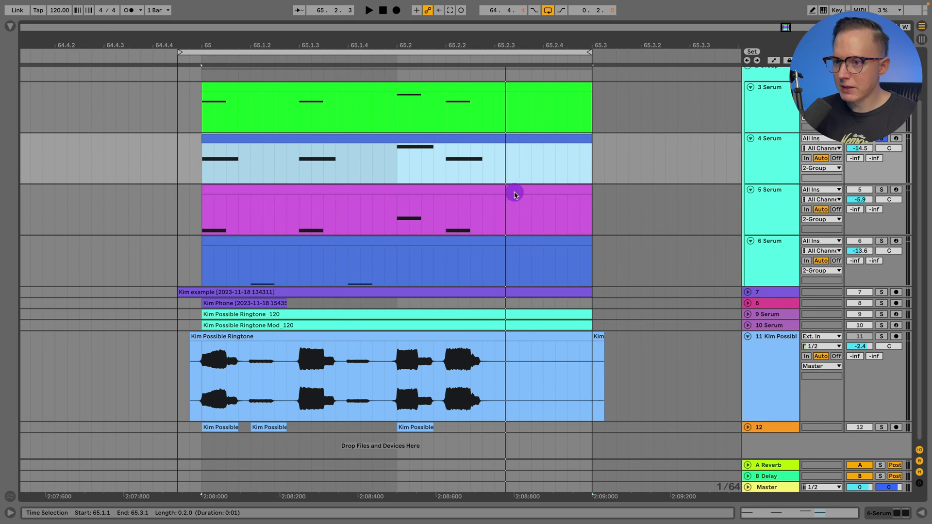
Step: Open the 4 Serum clip's notes at 1.2.2 and display the group's Saturator, Redux, Pro-Q 3, SPAN chain
double_click(413, 135)
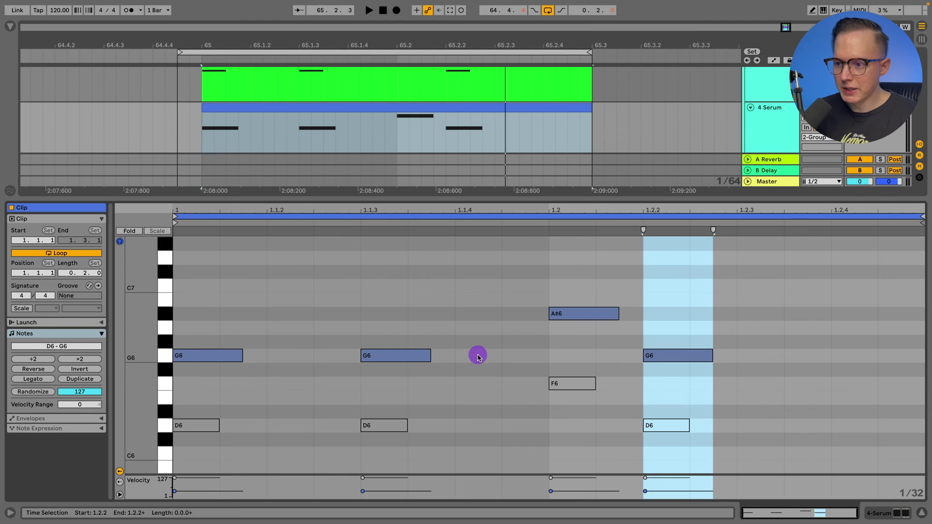
click(653, 350)
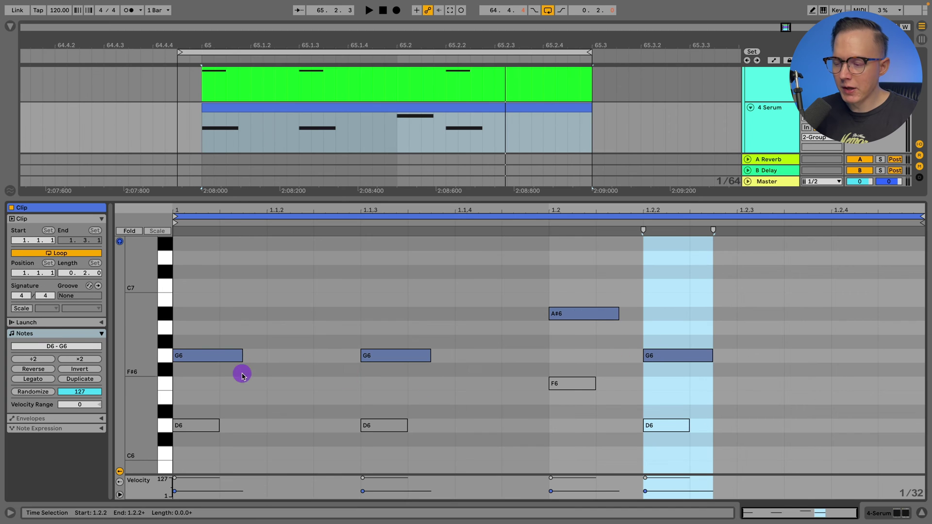
click(900, 514)
click(773, 135)
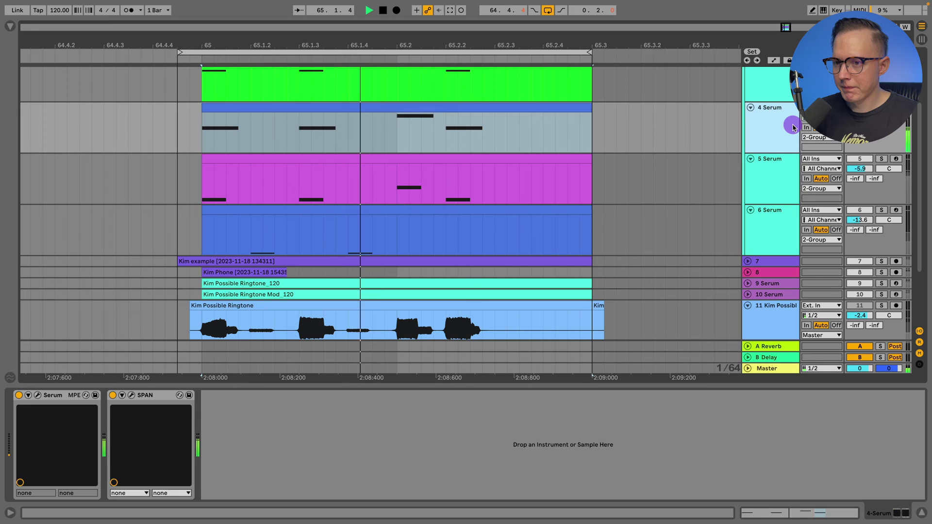
scroll(791, 125, up, 4)
Step: Open the 2 Group's SPAN analyser and play the loop to watch the spectrum
key(space)
click(771, 85)
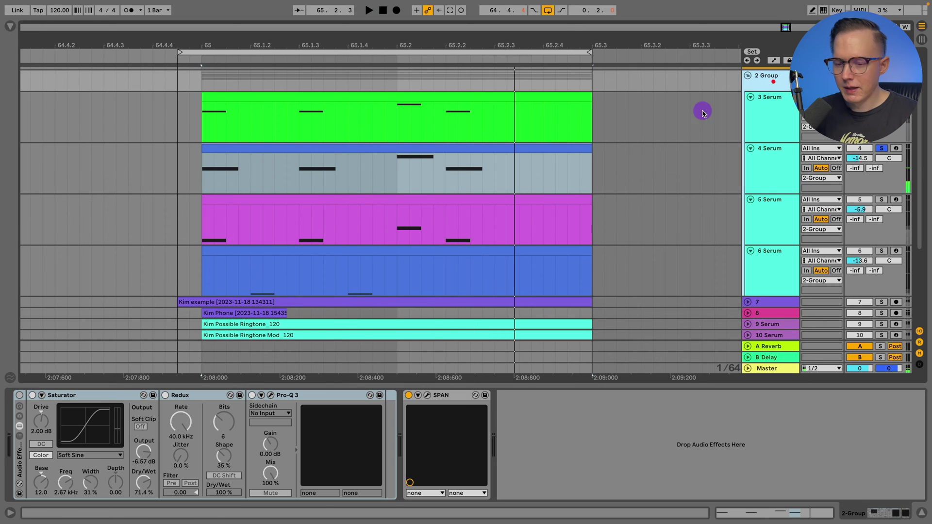
click(426, 395)
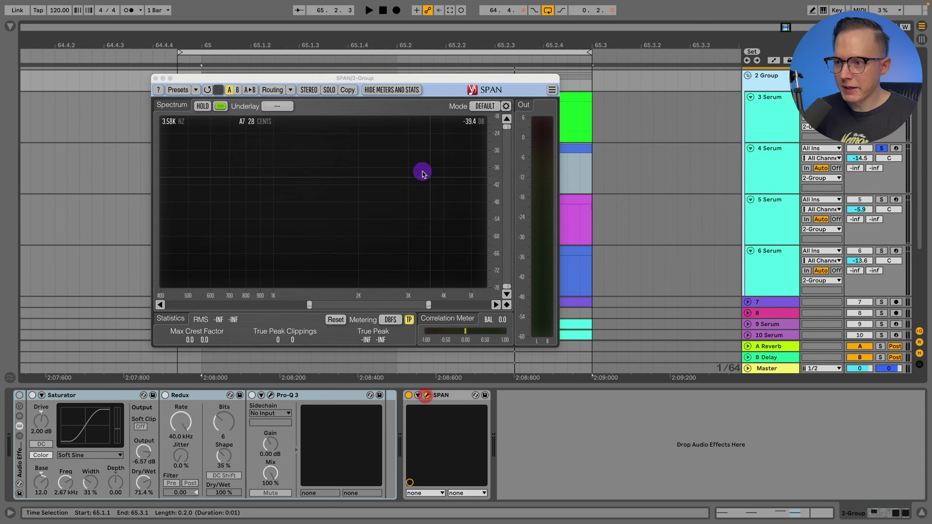
key(space)
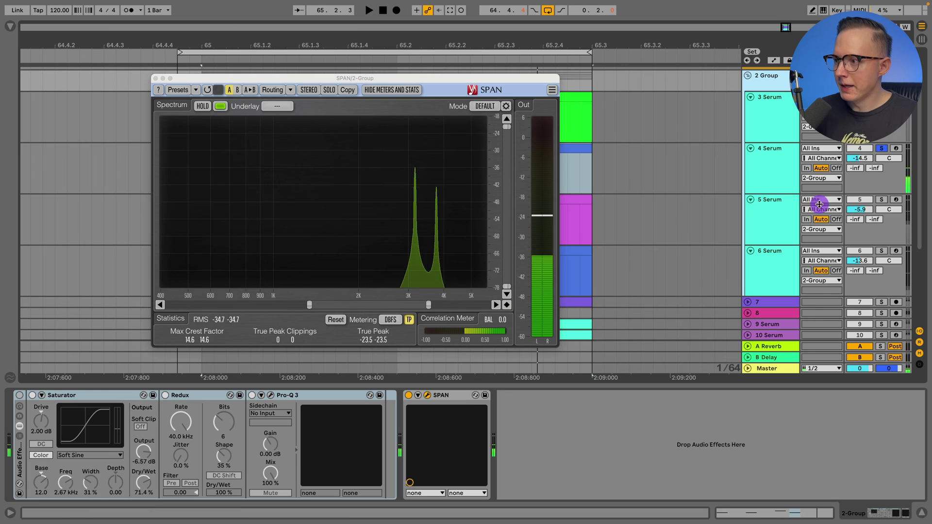
Step: Solo 5 Serum alongside 4 Serum and extend SPAN's frequency range up to 10K
click(881, 199)
key(space)
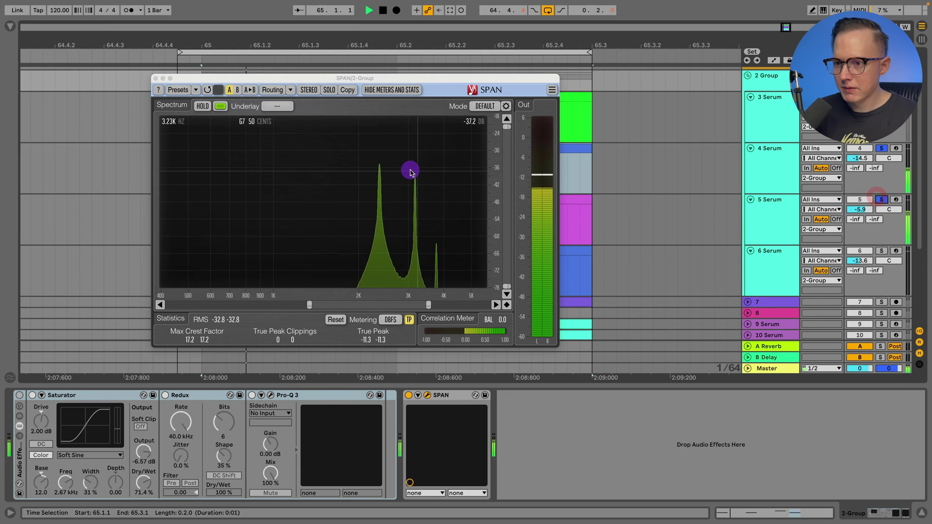
key(space)
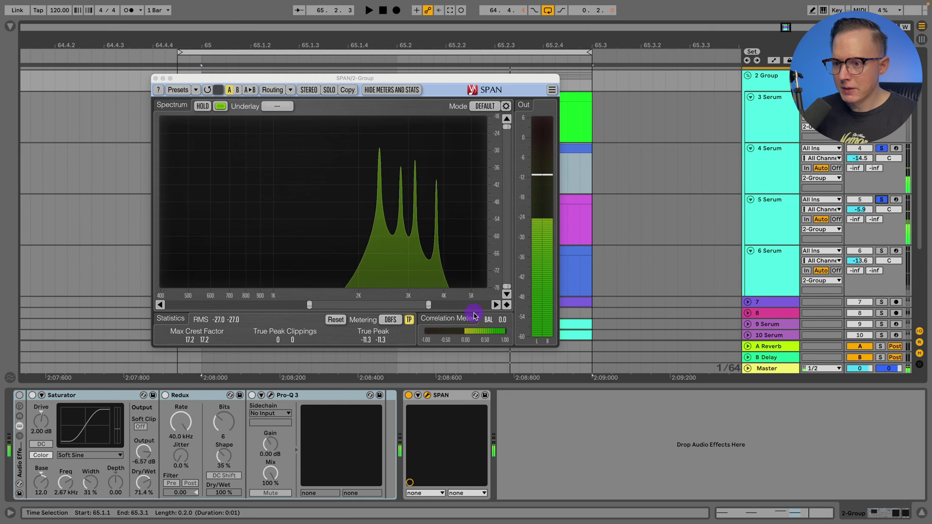
drag(428, 305, 457, 304)
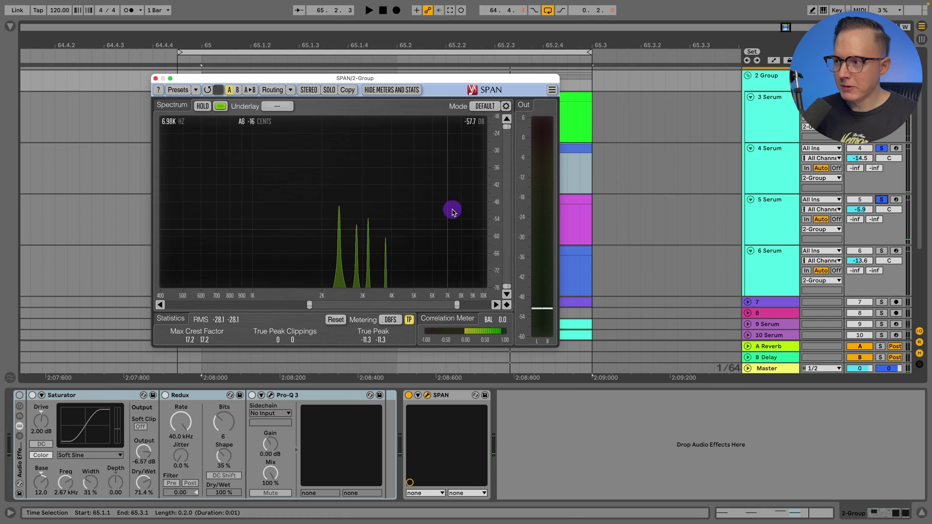
Step: Close SPAN and inspect the 4 Serum clip's synth in its Serum editor
click(156, 80)
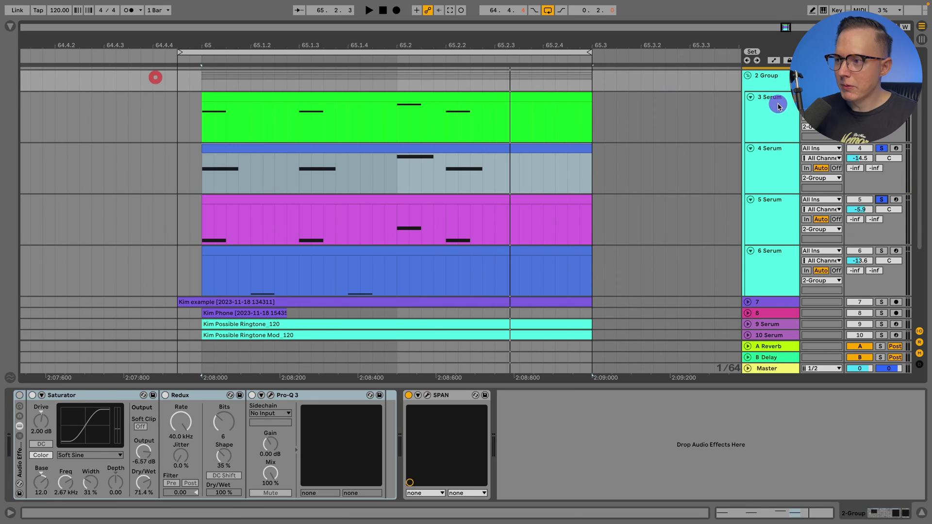
click(770, 116)
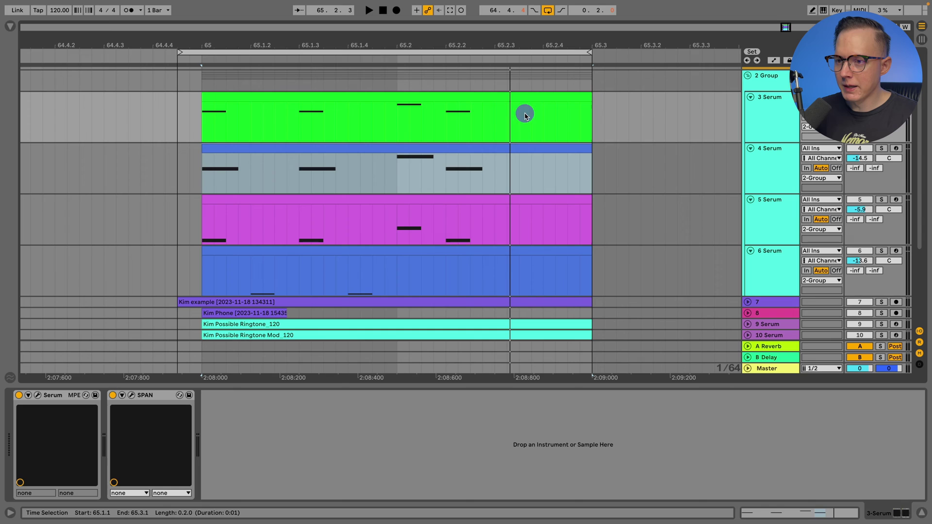
click(496, 148)
click(542, 159)
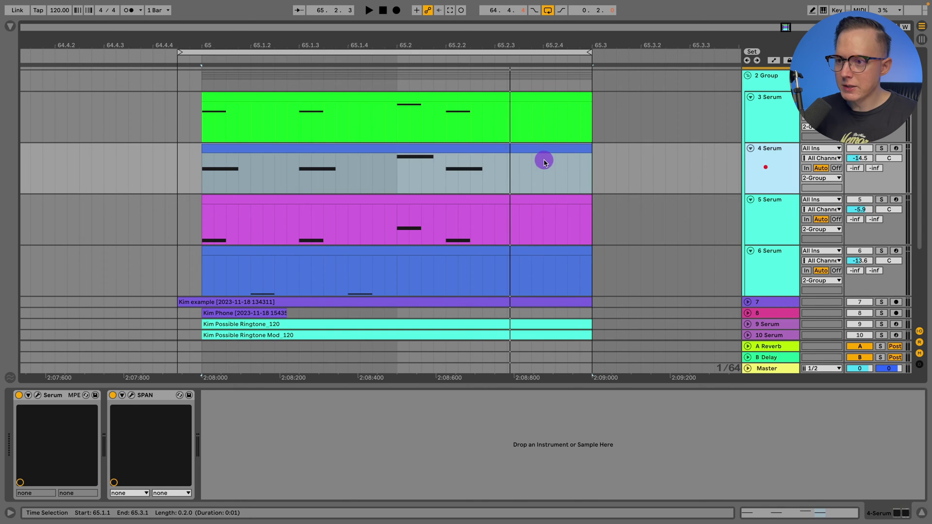
click(523, 147)
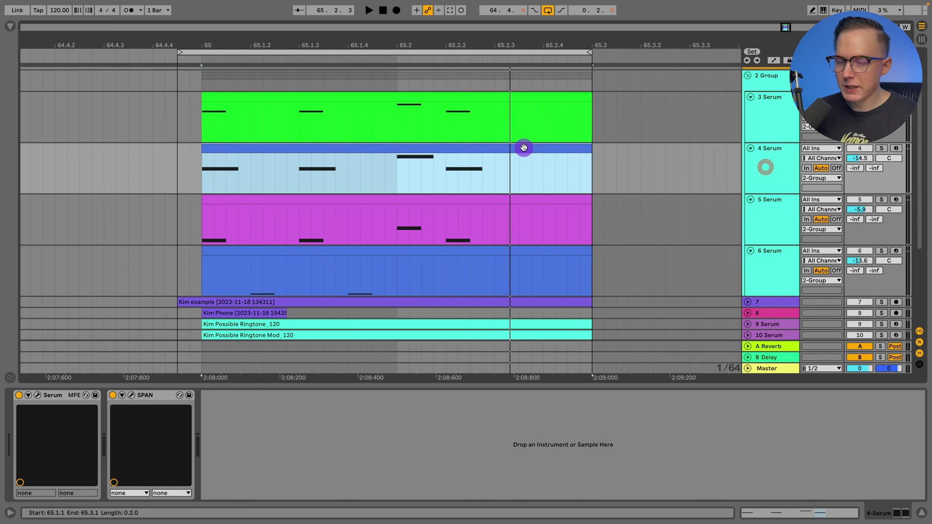
click(39, 397)
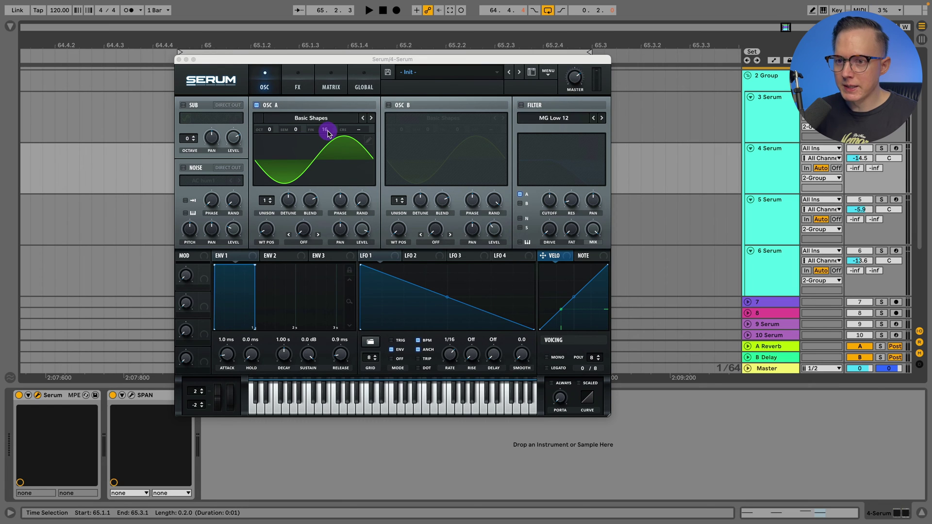
click(181, 61)
Step: Select 3 Serum and inspect its Serum editor, leaving its Serum-plus-SPAN chain shown
click(767, 109)
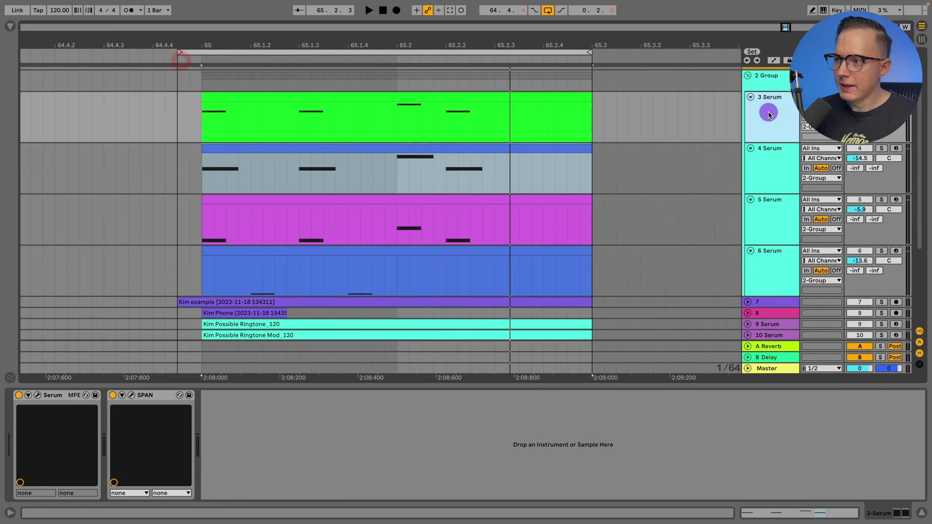
click(37, 395)
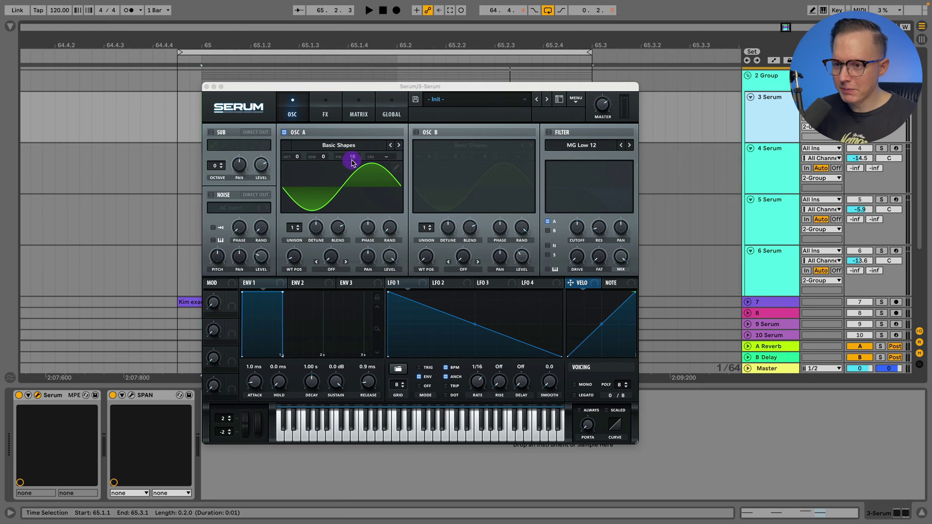
click(769, 111)
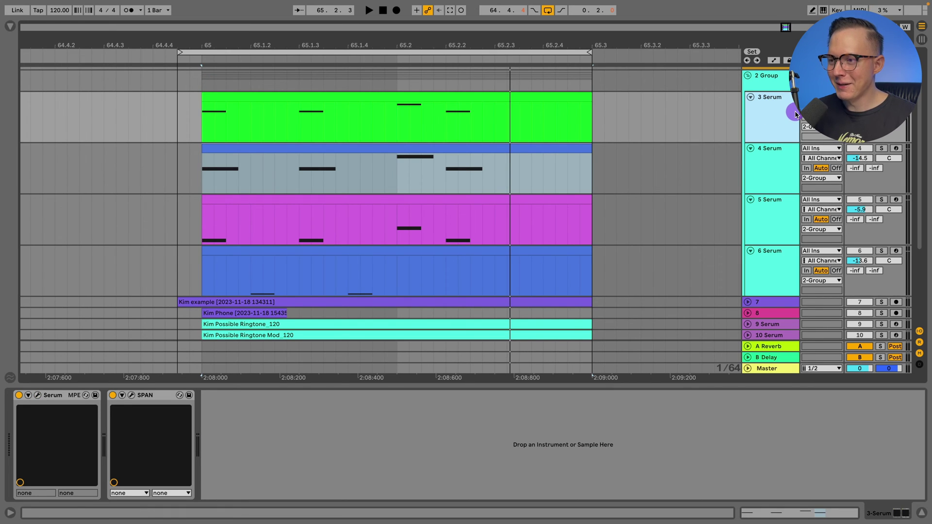
Step: Play the loop and check the 2 Group, 4 Serum and 5 Serum tracks, including 5 Serum's volume
key(space)
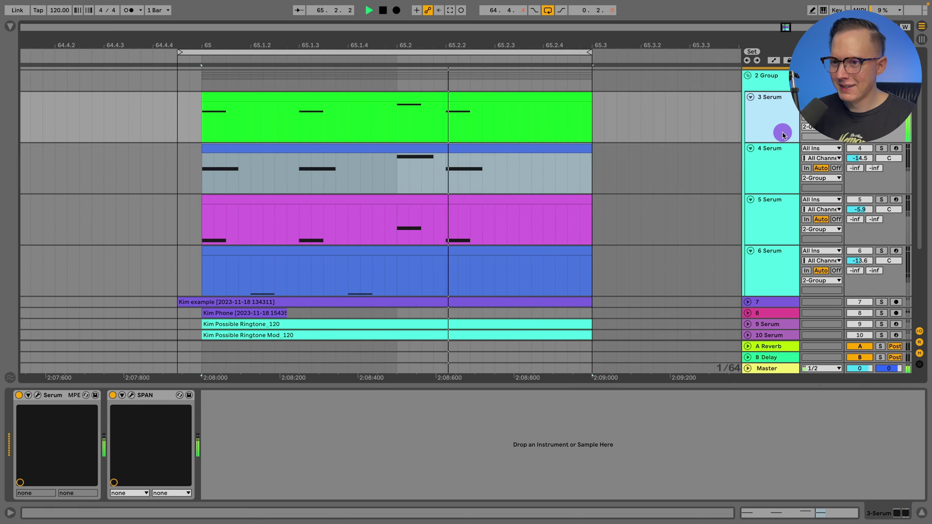
click(766, 82)
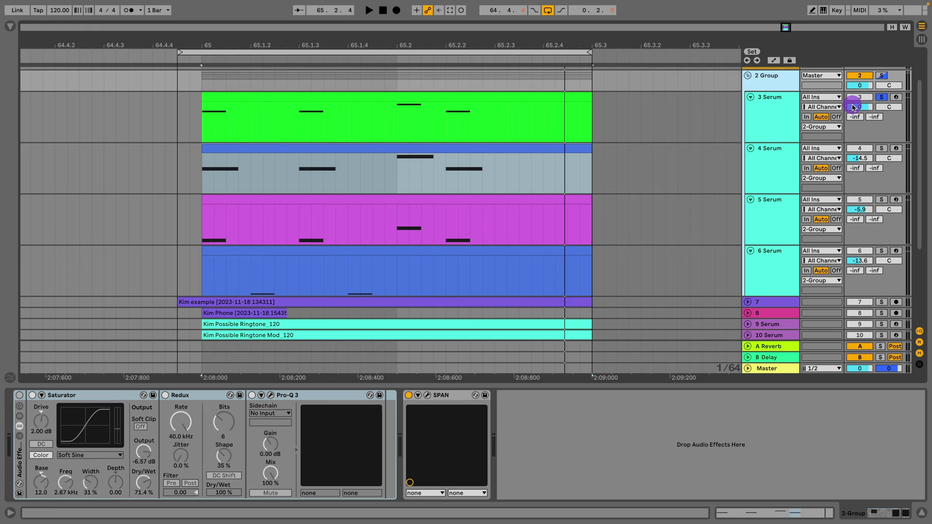
click(768, 163)
click(783, 216)
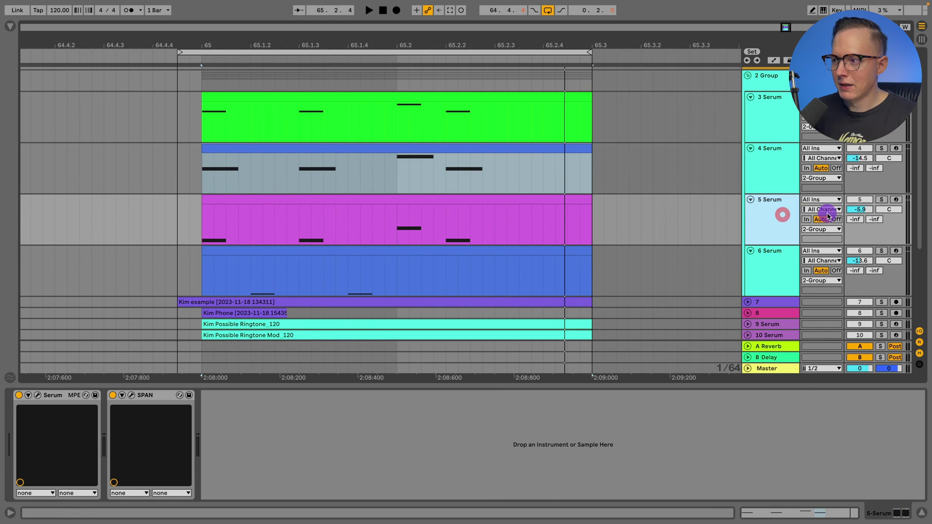
click(867, 212)
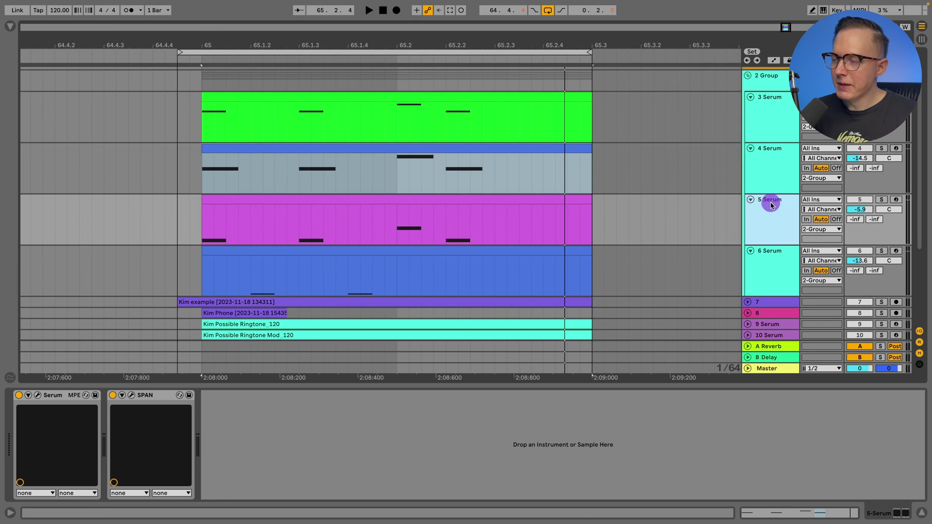
Step: Narrow the 2 Group's SPAN view to about 600 Hz–8 kHz, then close SPAN
click(771, 81)
click(428, 395)
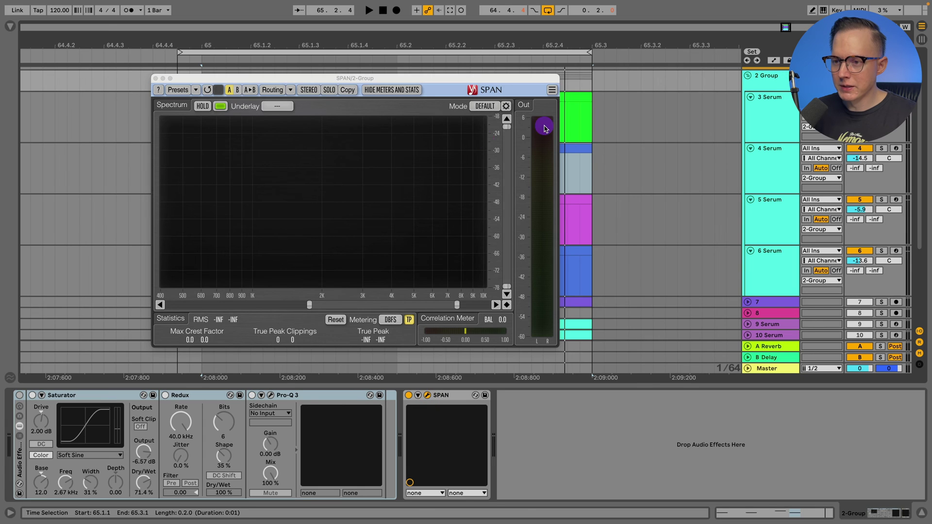
key(space)
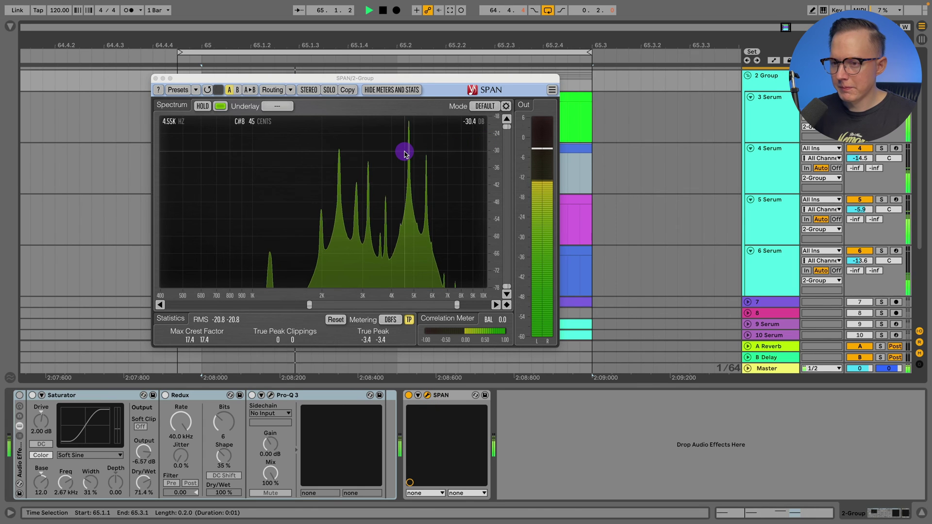
drag(460, 302, 449, 304)
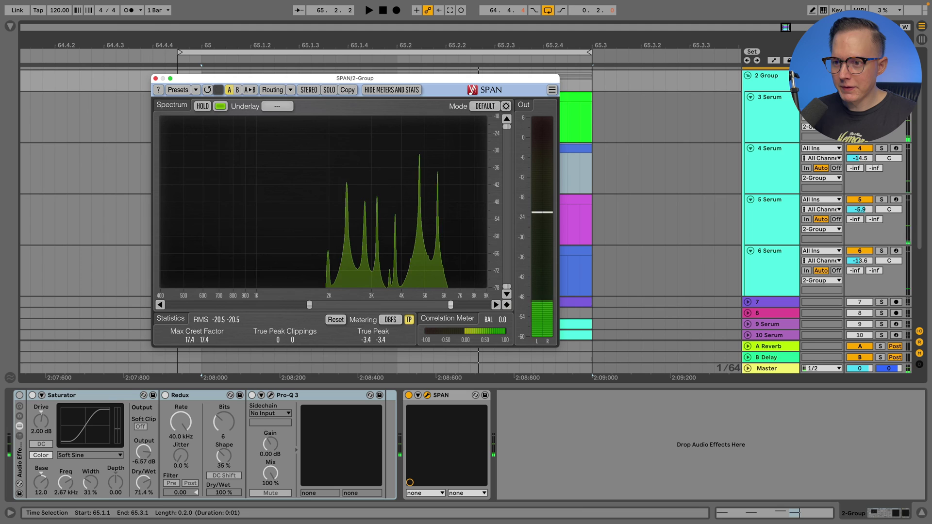
drag(309, 305, 320, 305)
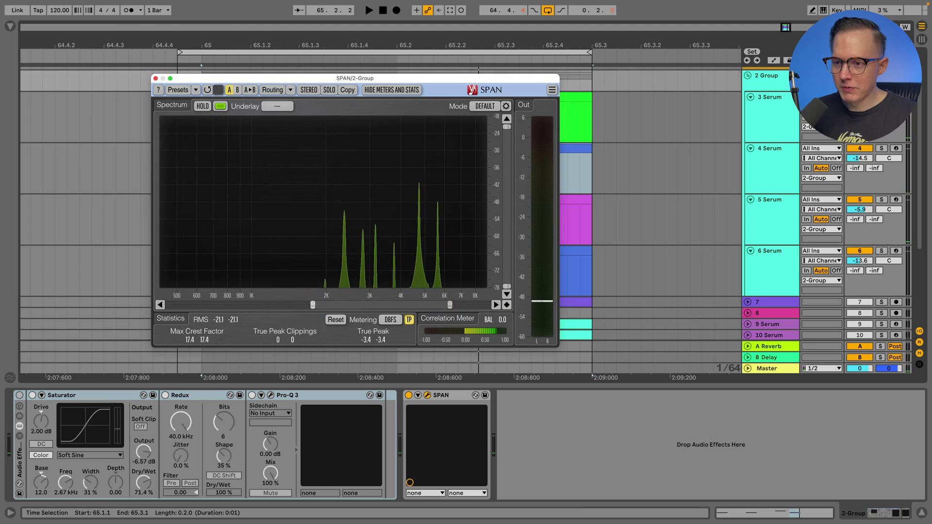
click(155, 78)
scroll(530, 144, down, 2)
Step: Delete the 6 Serum clip's first G3 note, redraw it at 1.1.2, then hide Clip View
double_click(478, 214)
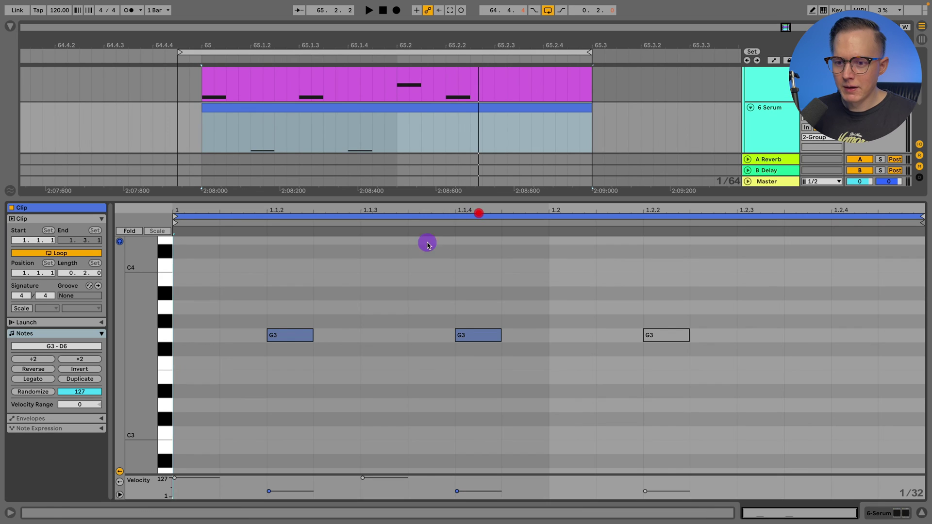
double_click(287, 340)
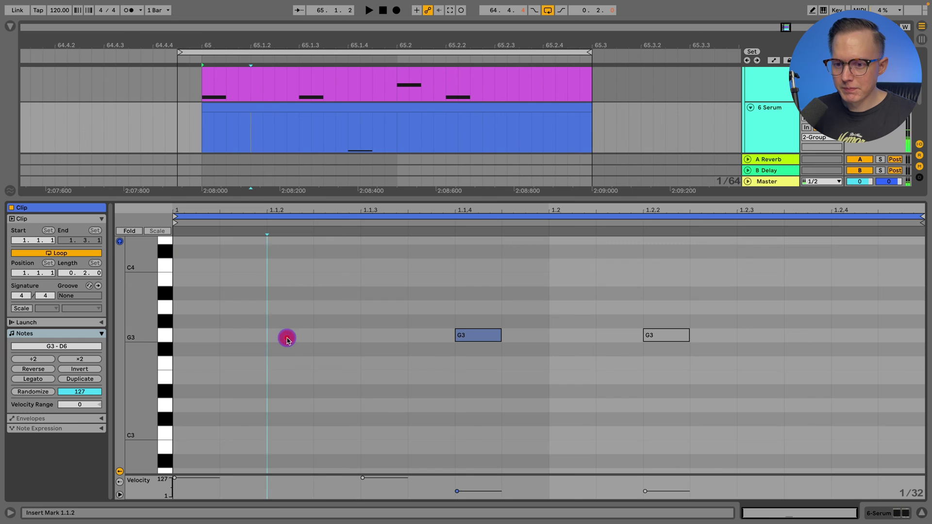
double_click(286, 340)
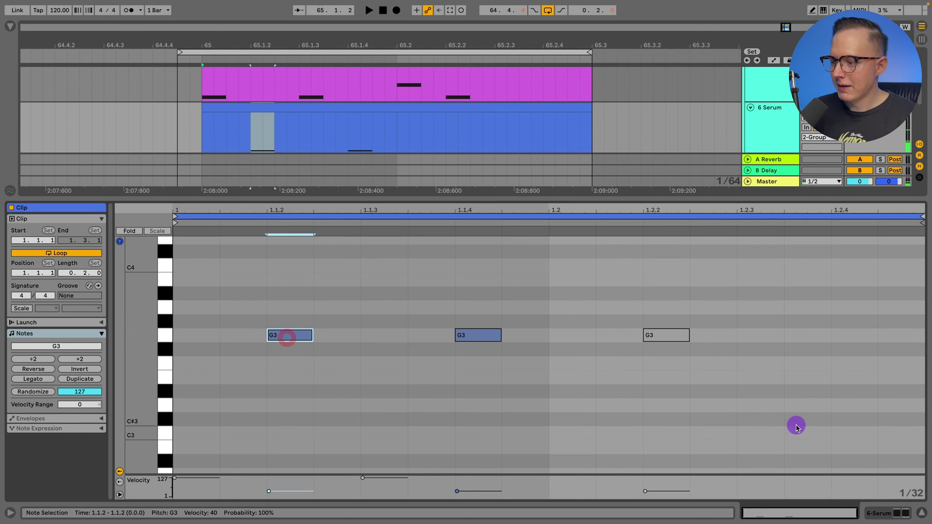
click(922, 514)
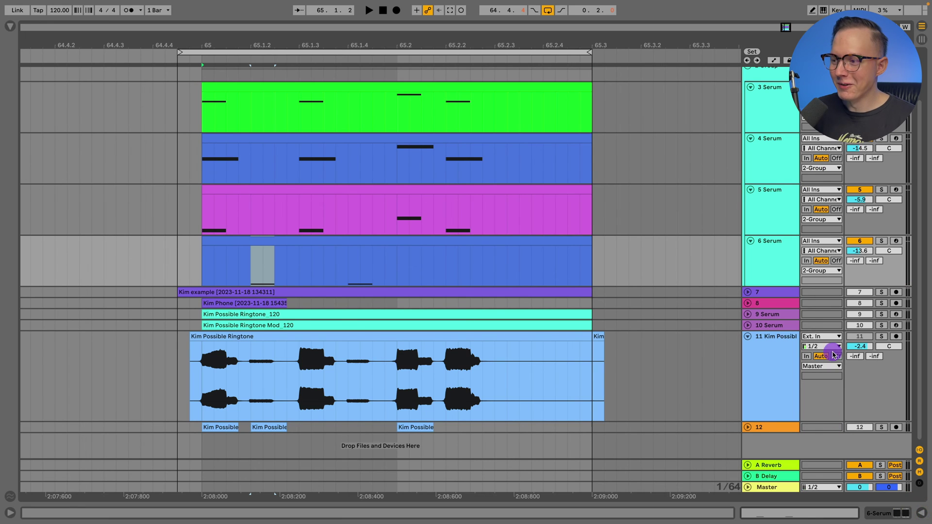
click(773, 275)
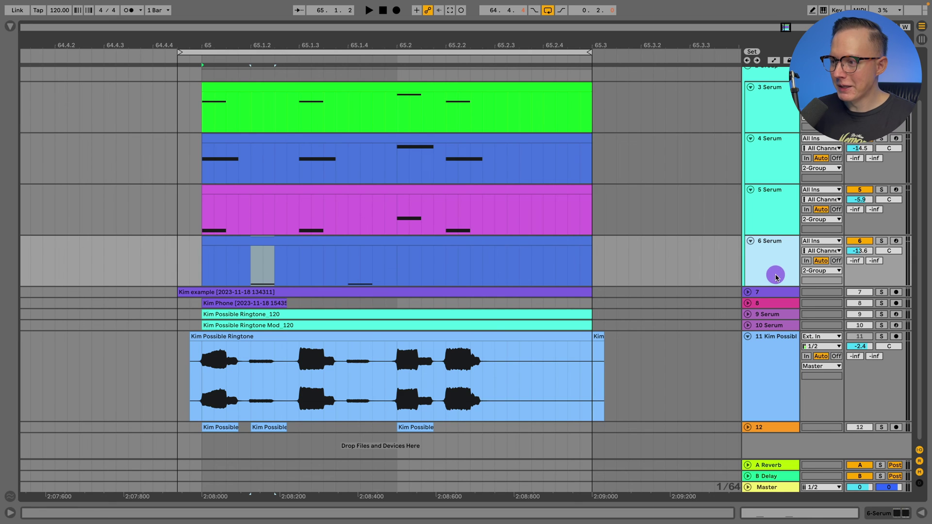
Step: Turn the 6 Serum synth's Distortion Drive fully down to 0% on Serum's FX page
double_click(773, 239)
click(42, 397)
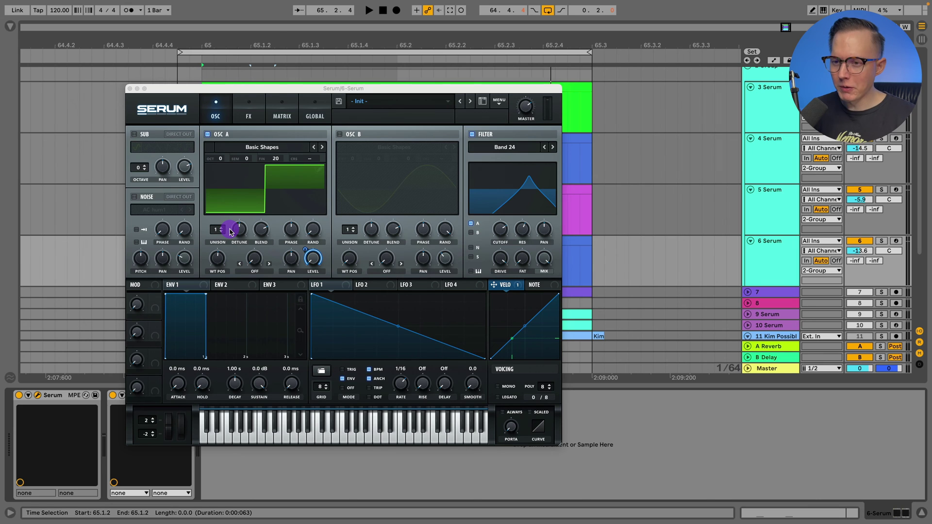
click(248, 111)
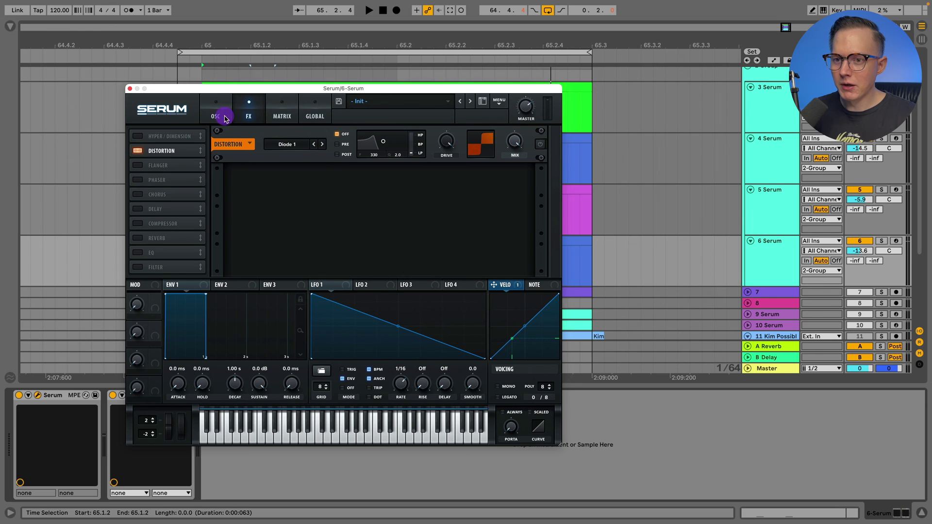
drag(447, 144, 461, 312)
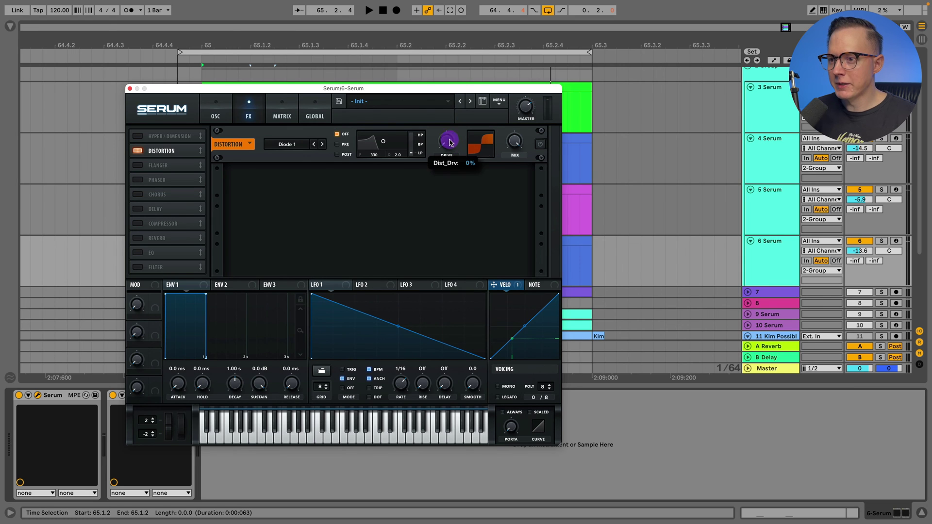
click(468, 32)
drag(455, 148, 462, 330)
click(214, 113)
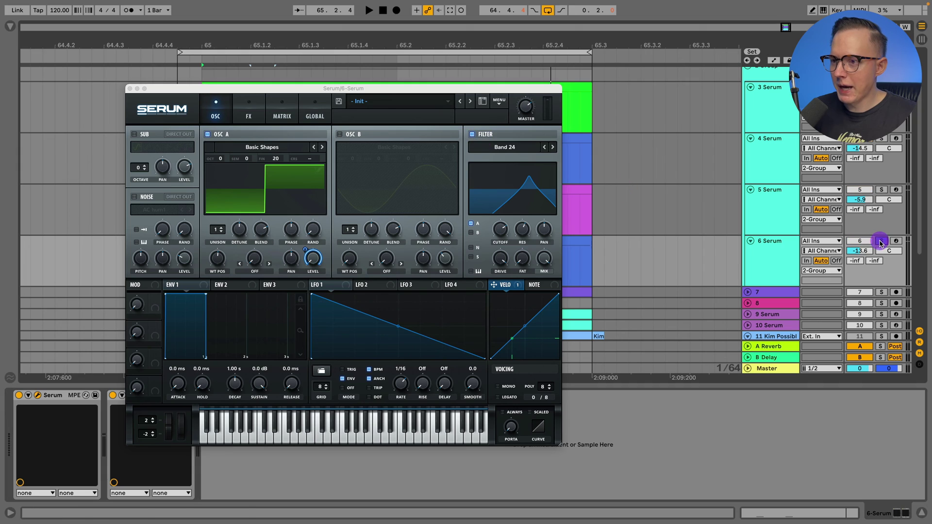
Step: Play to compare the sound with Serum's filter off and on, then close Serum
key(space)
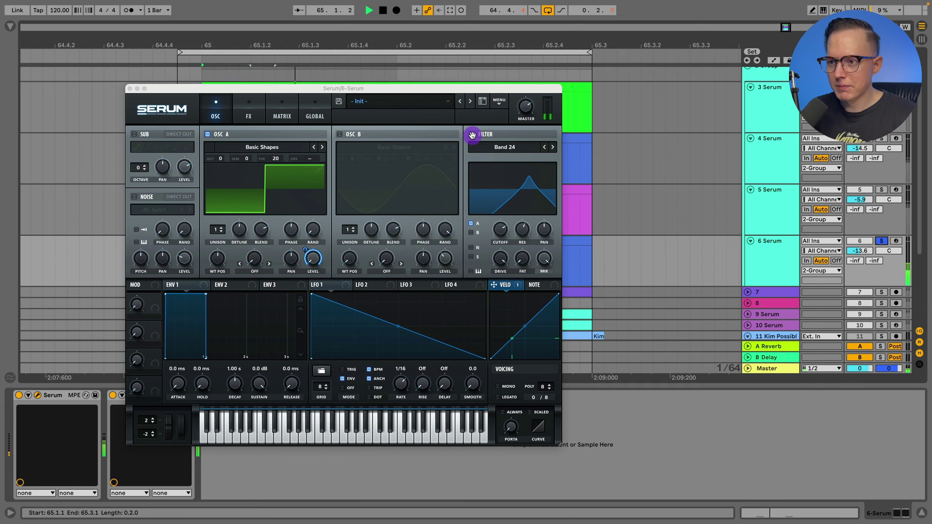
click(472, 134)
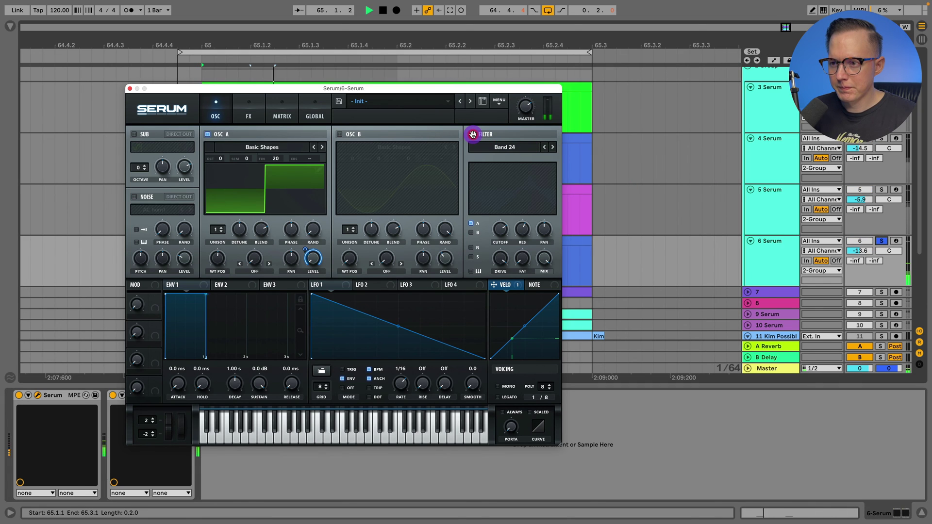
click(473, 134)
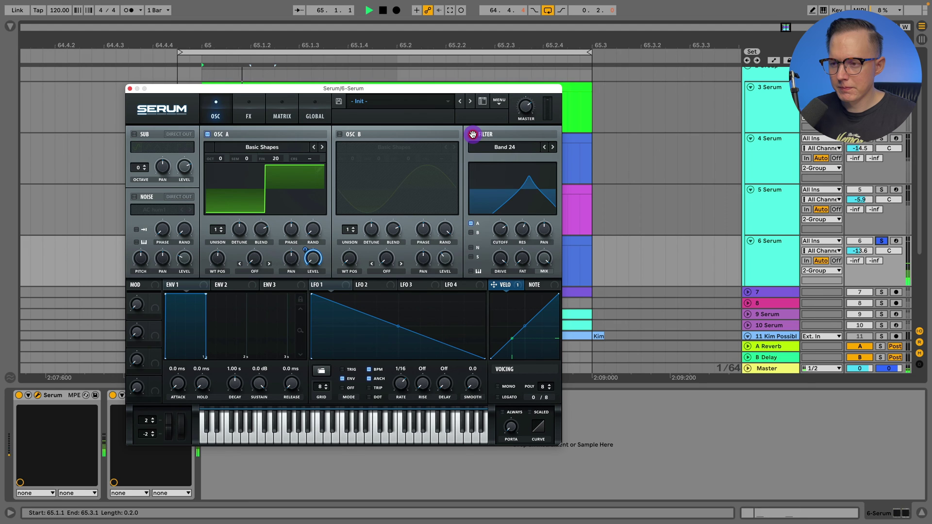
key(space)
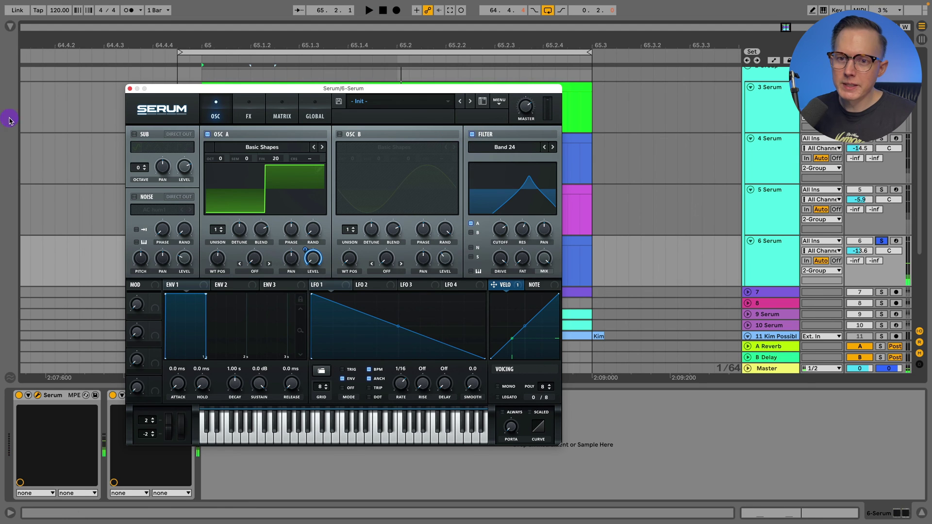
click(130, 88)
Step: Play 2 Group with its effect rack on, Saturator running, and Redux and Pro-Q 3 off
scroll(794, 108, up, 2)
click(779, 103)
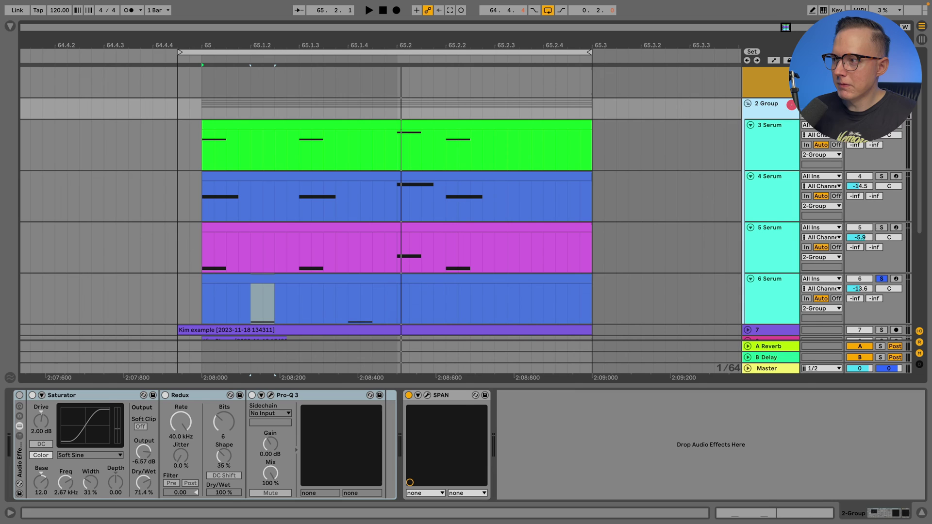
scroll(776, 110, down, 1)
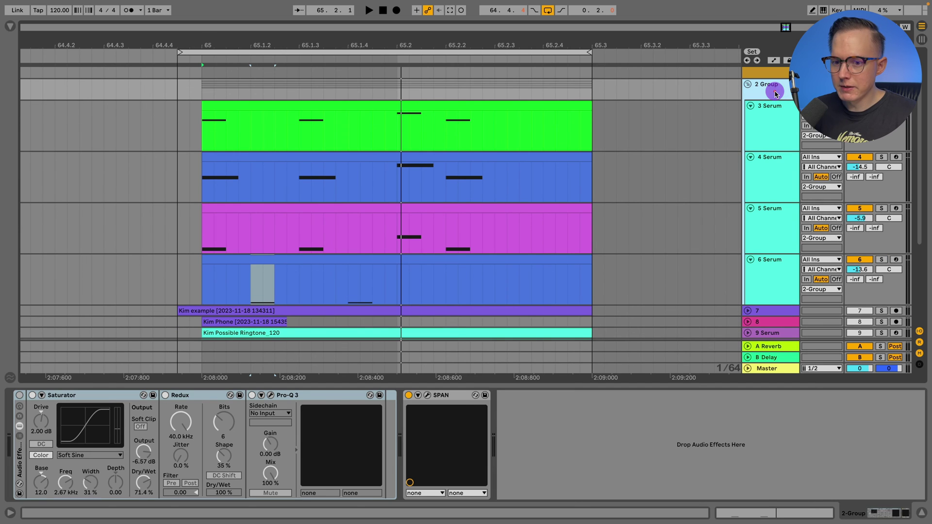
key(space)
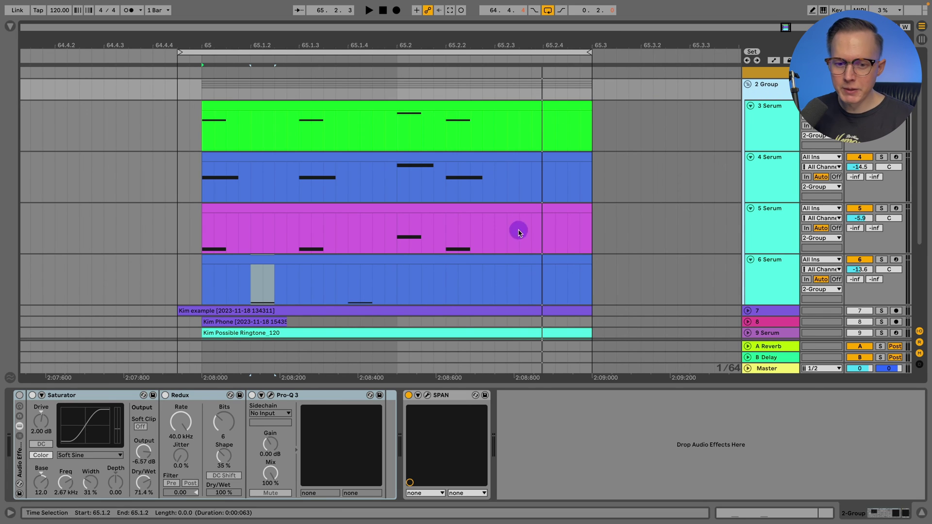
click(19, 396)
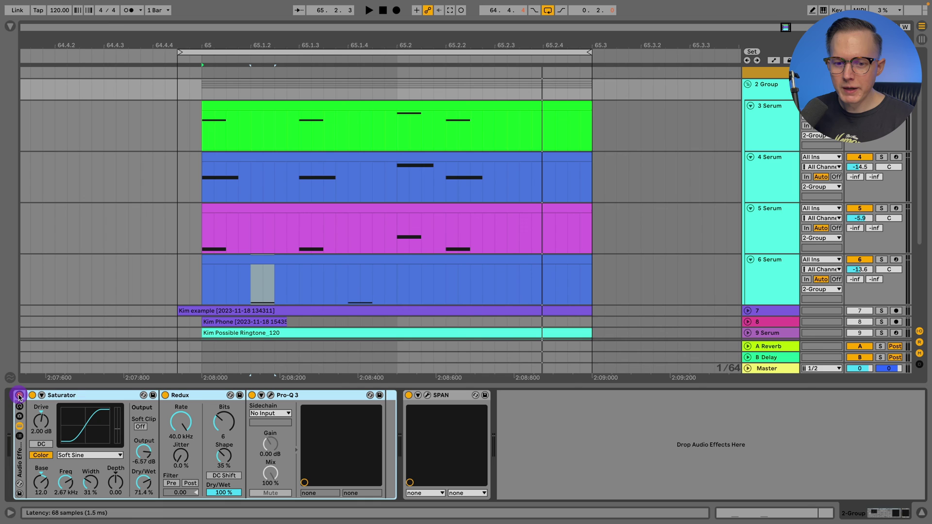
click(165, 395)
click(251, 395)
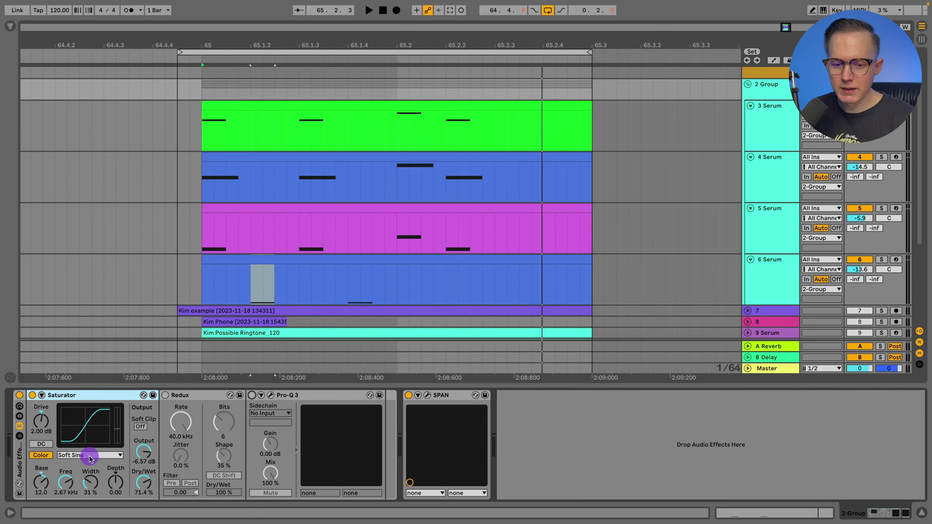
key(space)
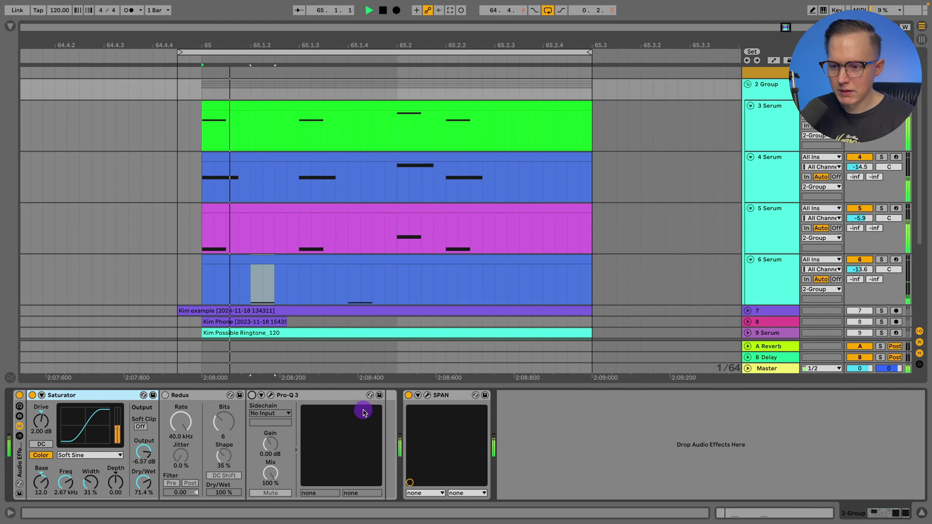
Step: Widen the group's SPAN range to 200 Hz–20 kHz and A/B Saturator off then on
click(427, 395)
drag(380, 80, 485, 63)
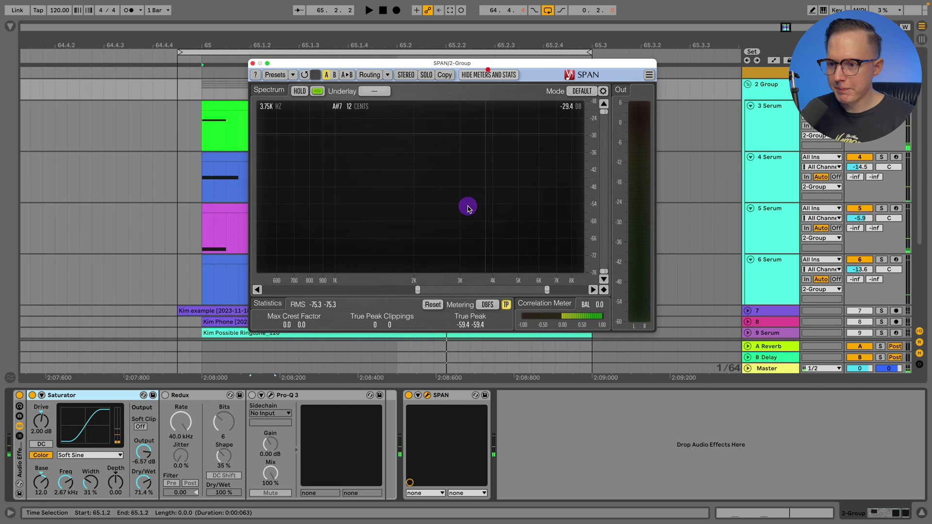
drag(534, 289, 557, 290)
drag(417, 289, 358, 289)
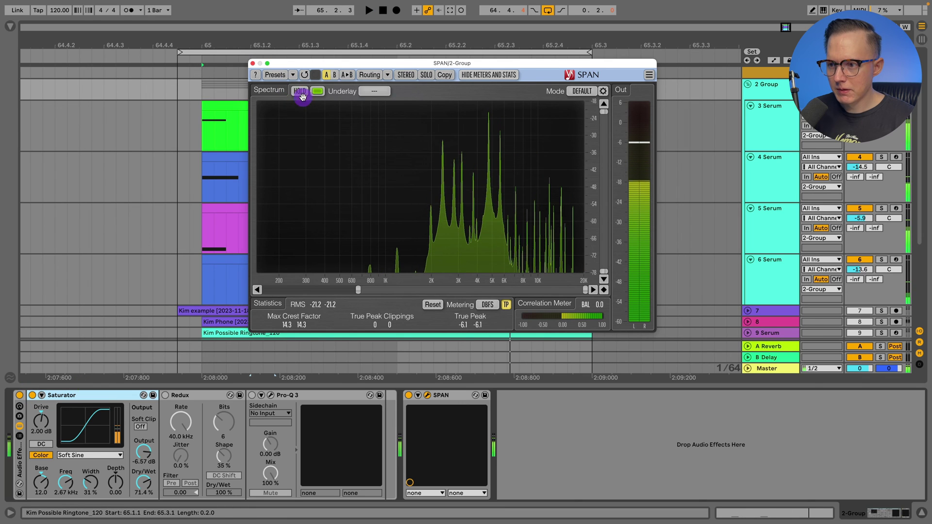
click(32, 394)
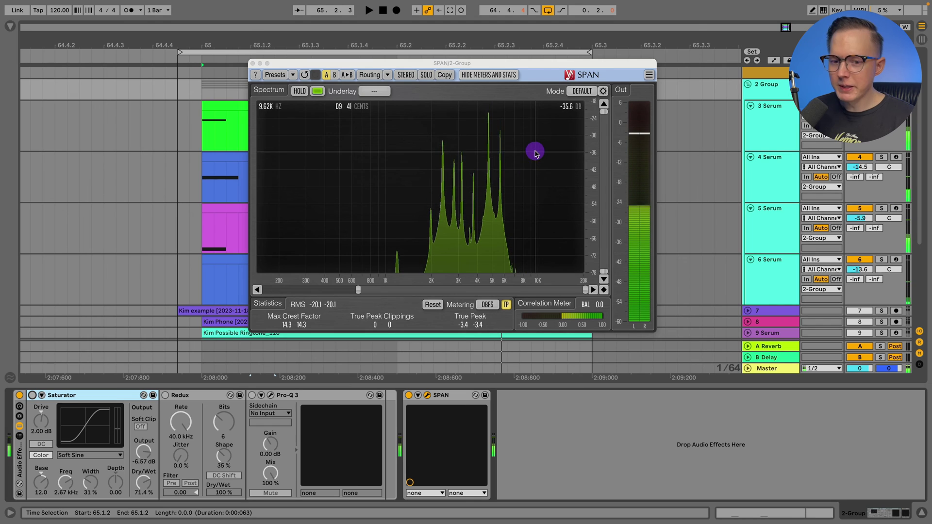
click(33, 396)
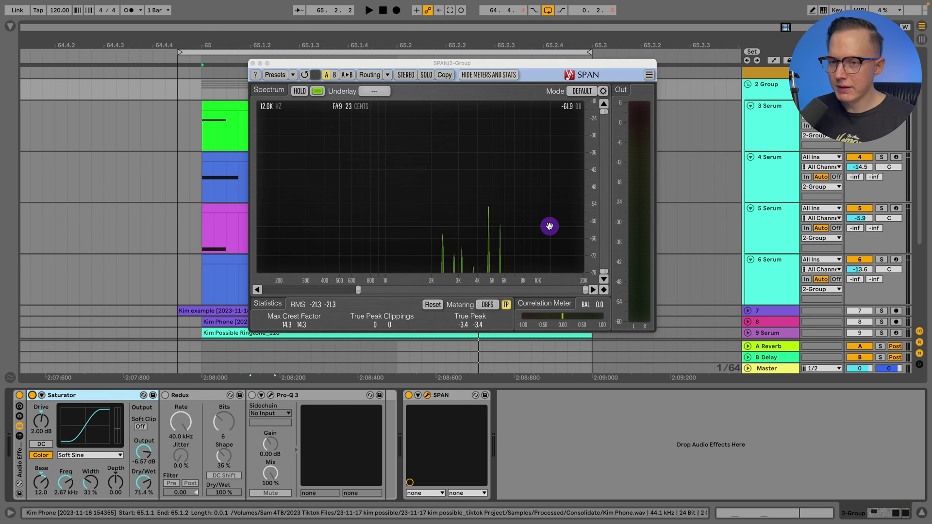
Step: Check the reference ringtone's spectrum in SPAN with peak hold enabled, then close it
click(252, 64)
scroll(565, 153, down, 5)
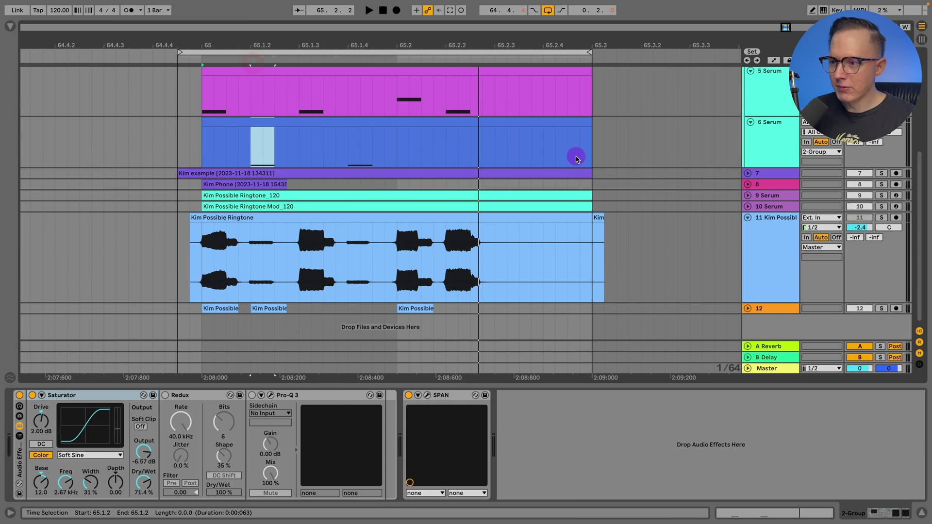
click(770, 229)
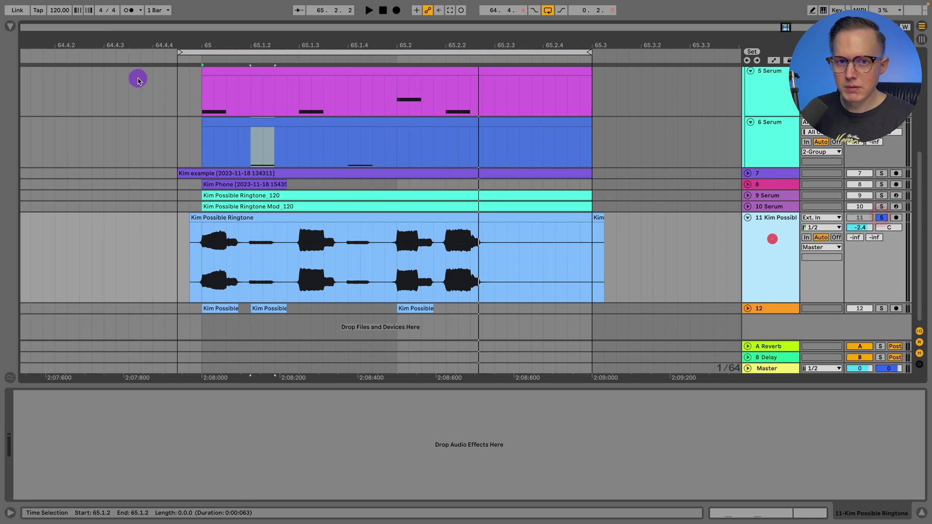
click(771, 307)
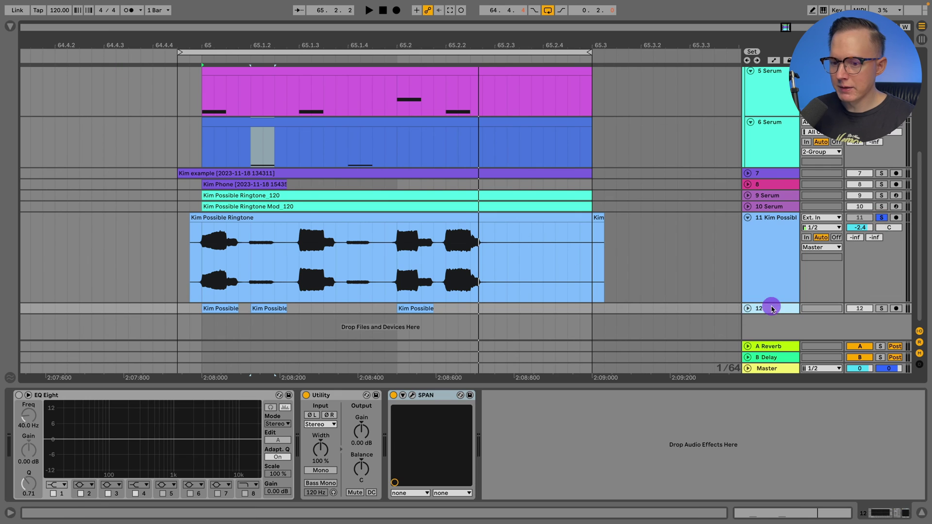
click(427, 394)
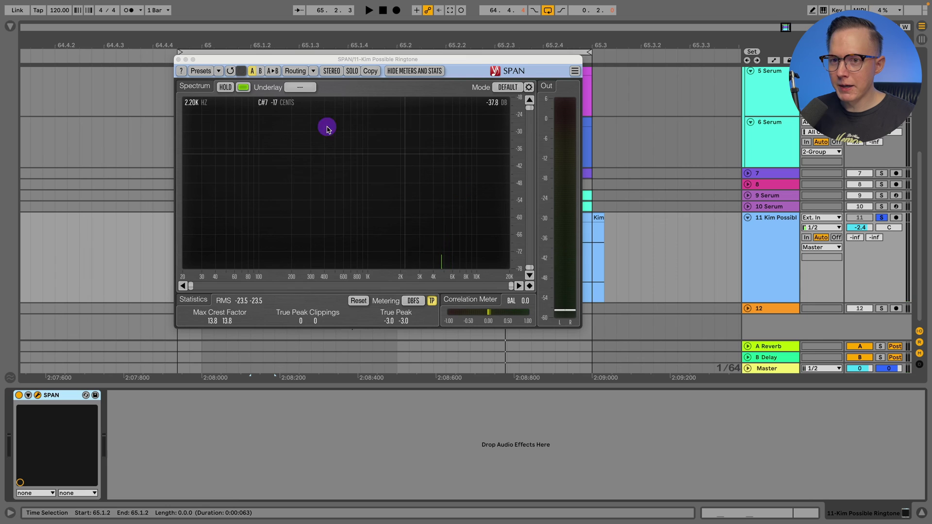
click(225, 87)
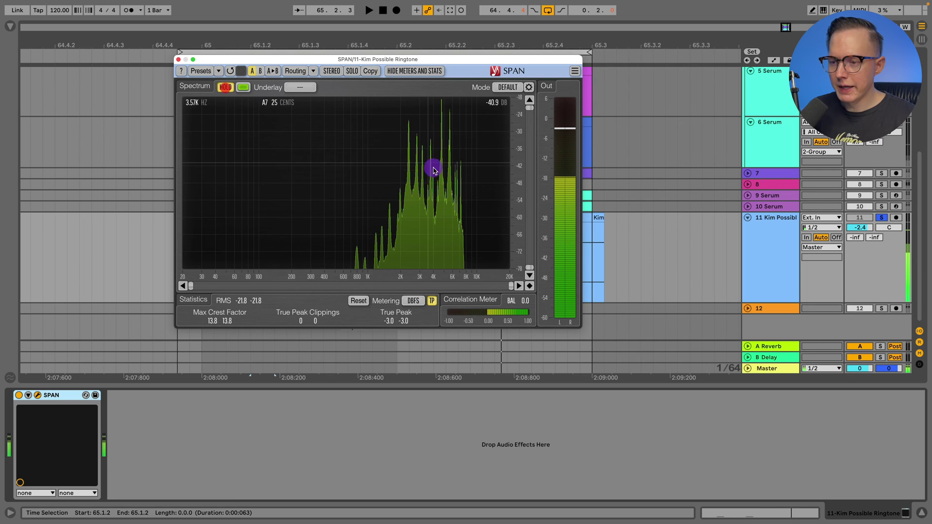
click(179, 59)
Step: Unsolo the Kim Possible Ringtone track and show 2 Group's effect rack
click(881, 218)
scroll(789, 217, up, 2)
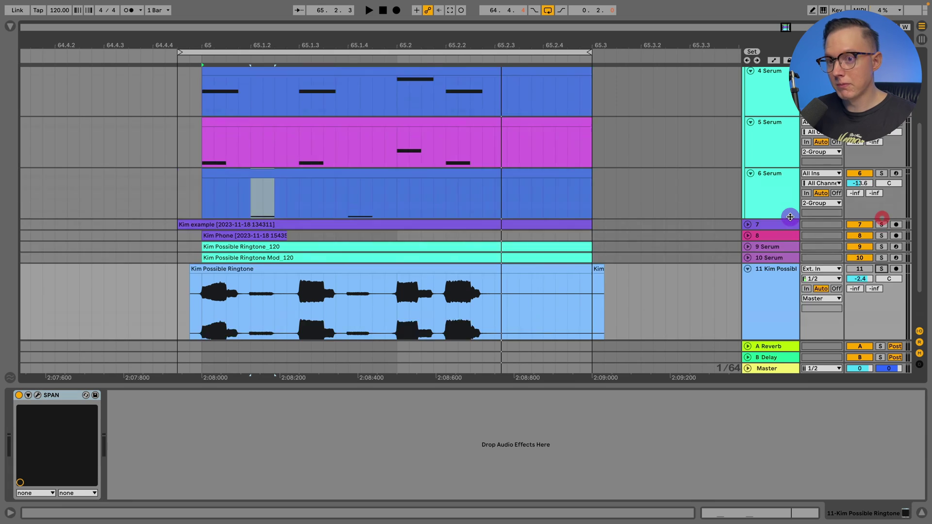
scroll(790, 217, up, 5)
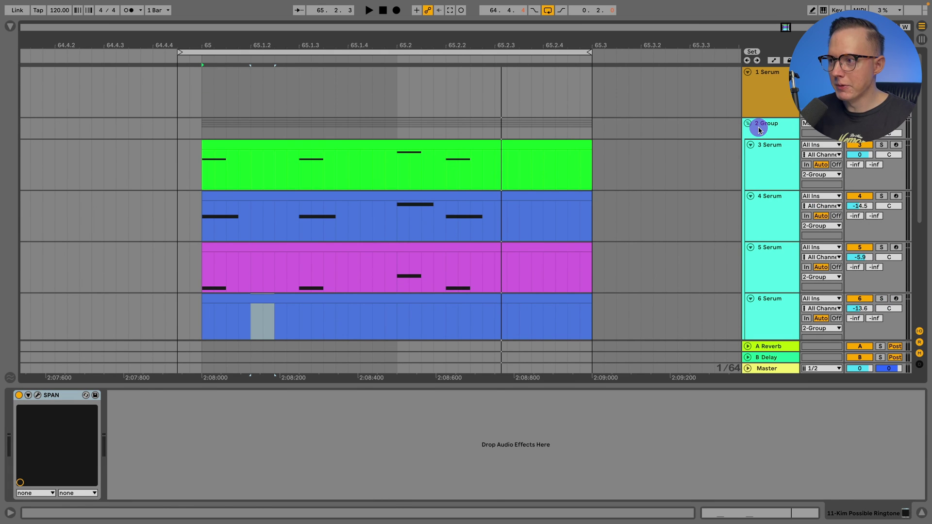
click(760, 130)
click(194, 398)
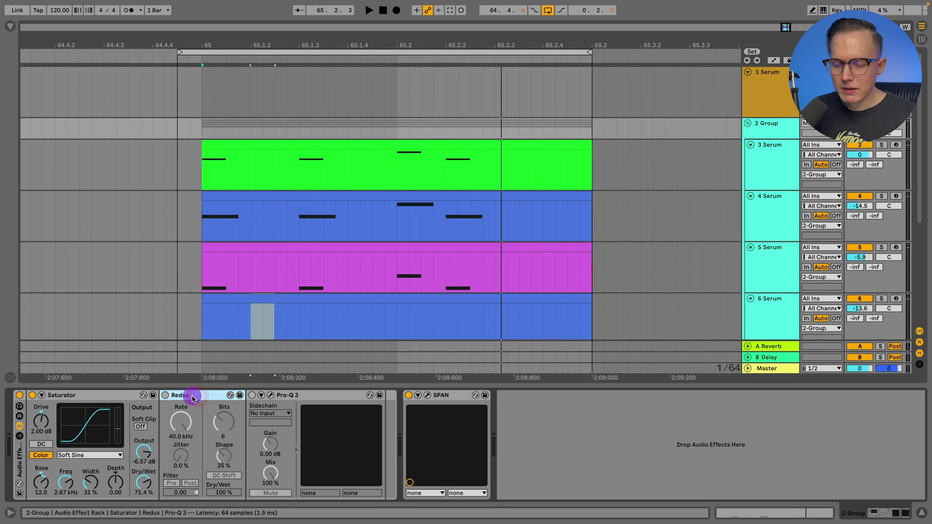
Step: Switch on Redux and try Bits at 4 before settling on 6
click(165, 396)
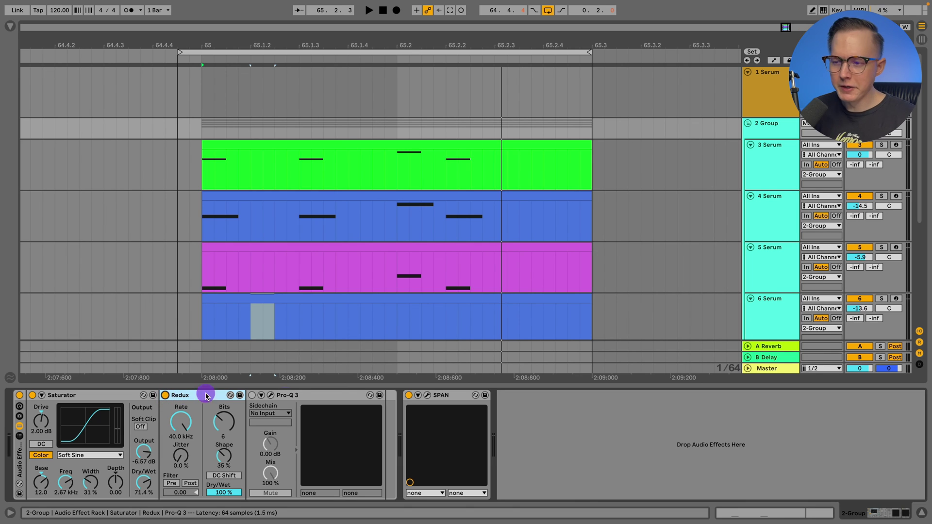
key(space)
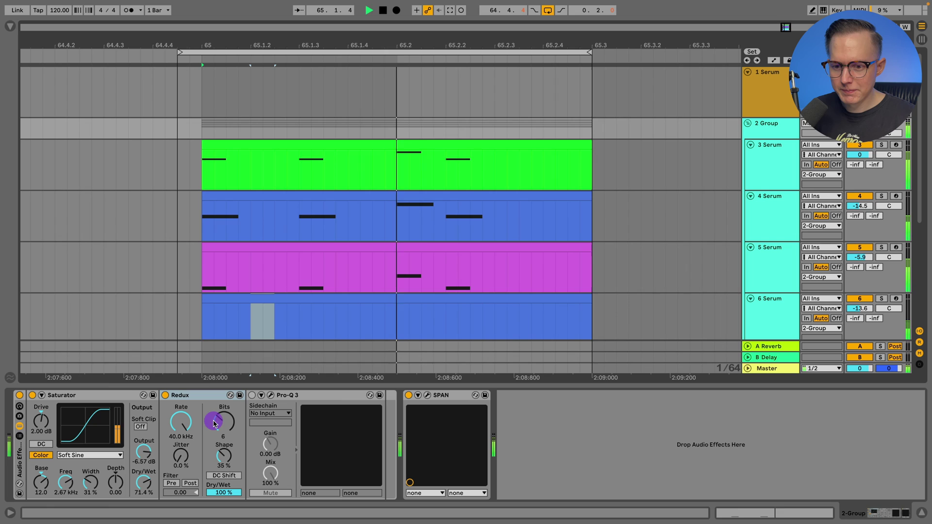
key(space)
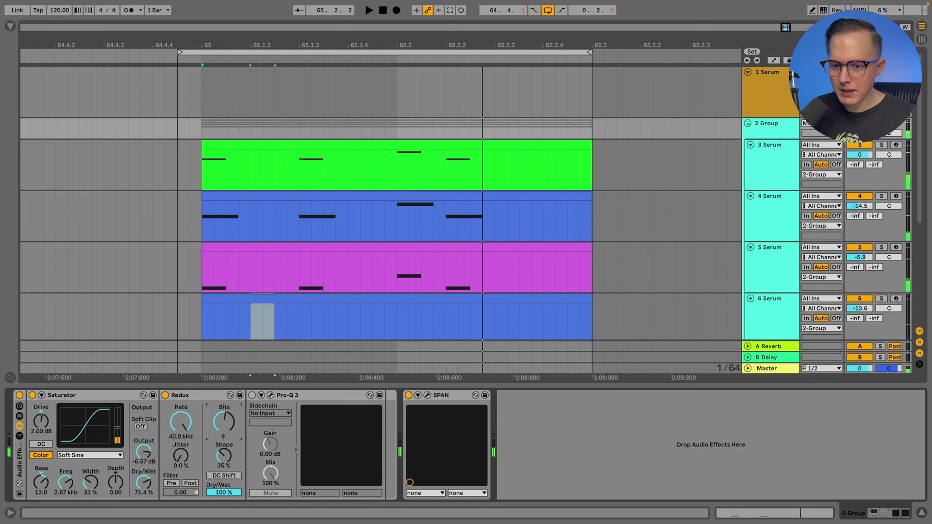
key(Down)
key(Down)
key(Down)
key(Down)
key(Down)
key(space)
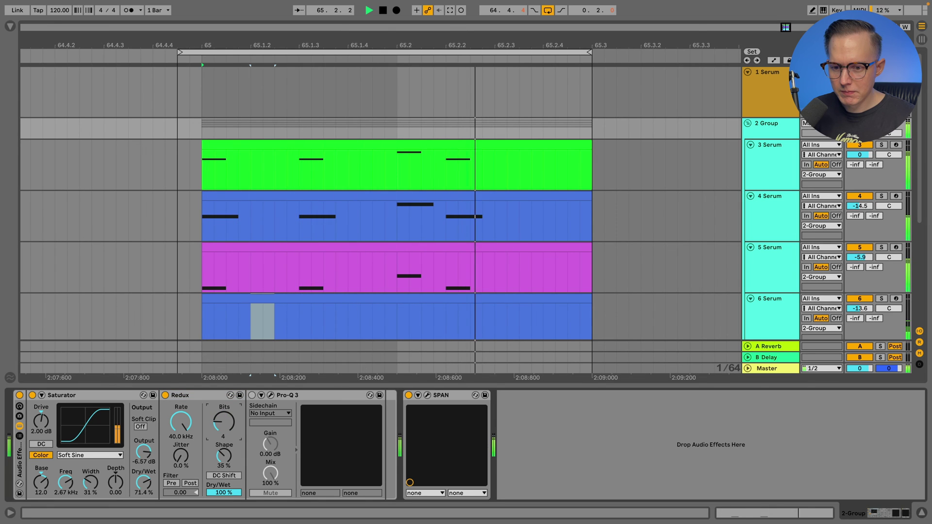
key(Up)
key(Up)
key(space)
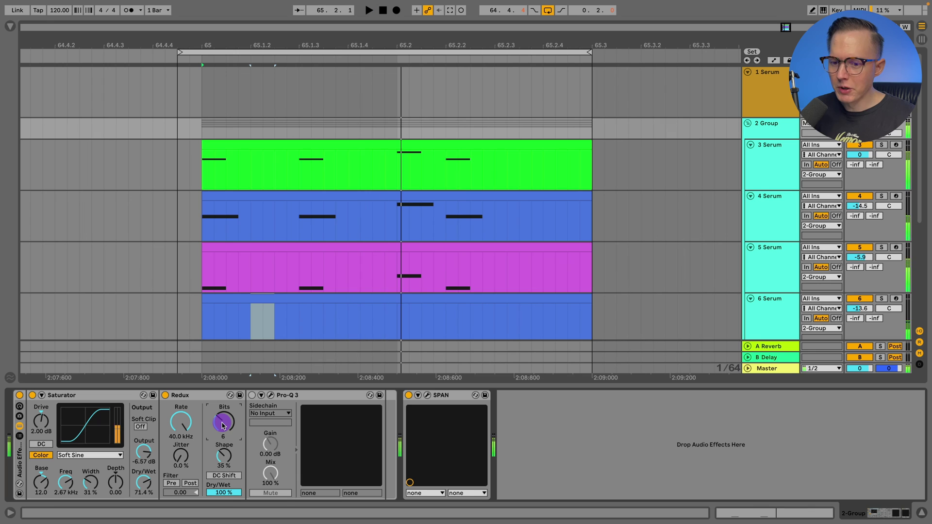
Step: Play the group while checking its bit-crushed spectrum in SPAN
click(427, 396)
key(space)
key(space)
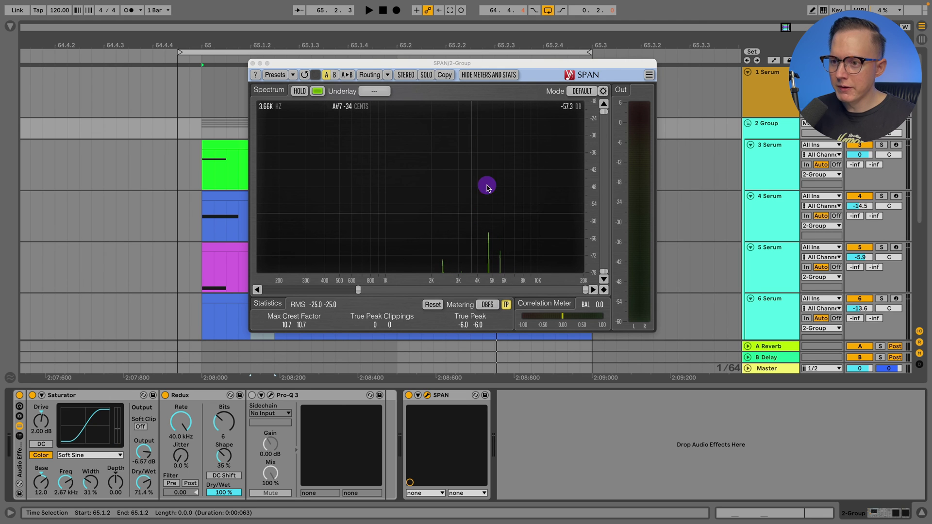
key(space)
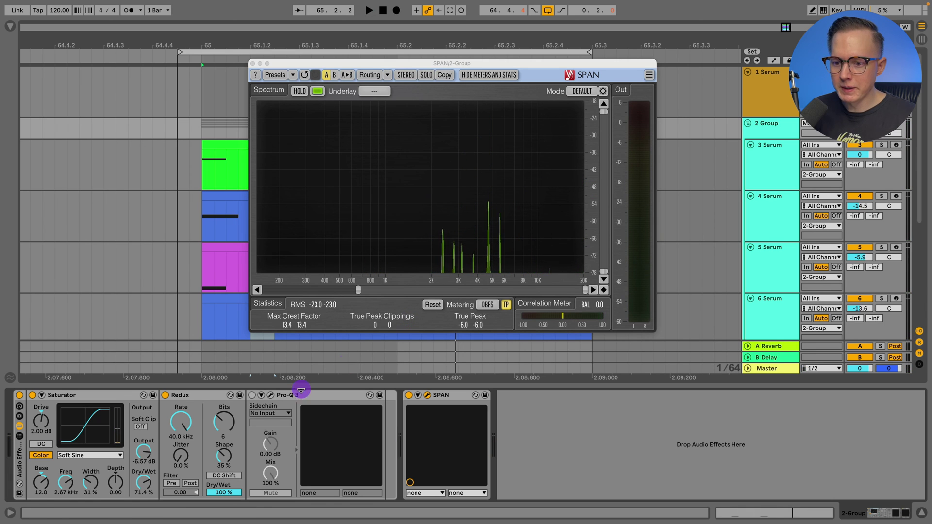
click(252, 65)
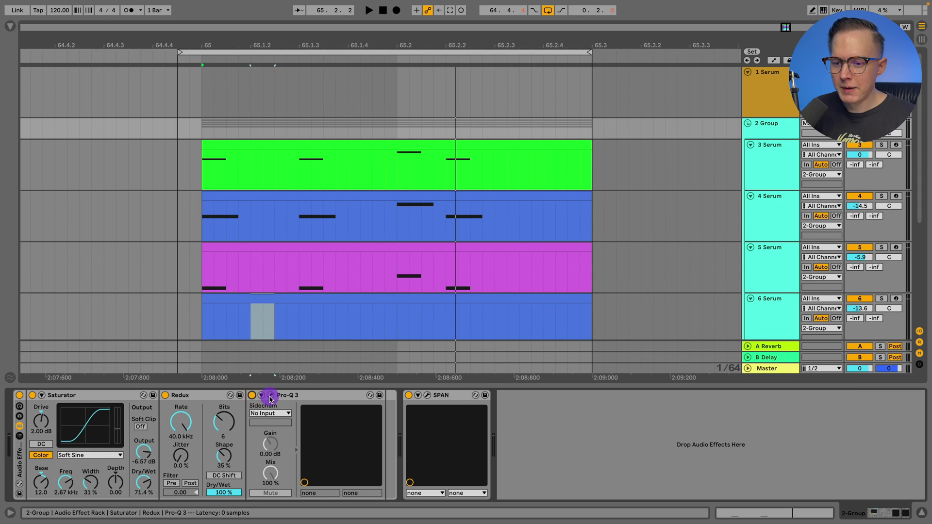
Step: In the group's Pro-Q 3, change the 7154 Hz high cut's slope to Brickwall
click(271, 396)
mouse_move(355, 142)
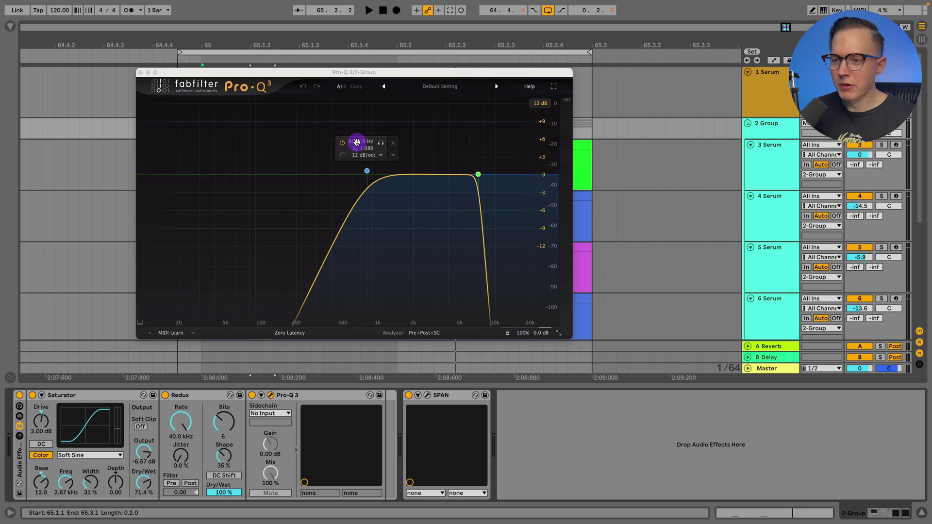
mouse_move(446, 150)
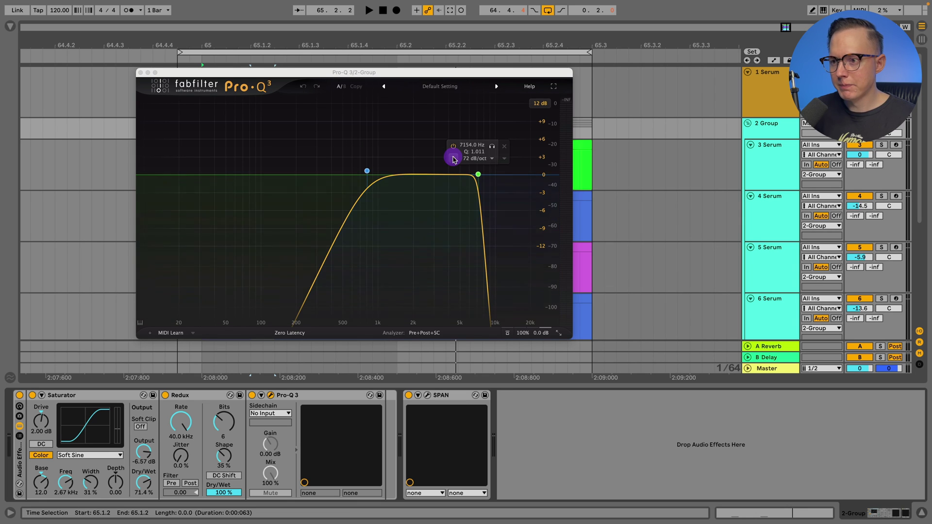
right_click(479, 176)
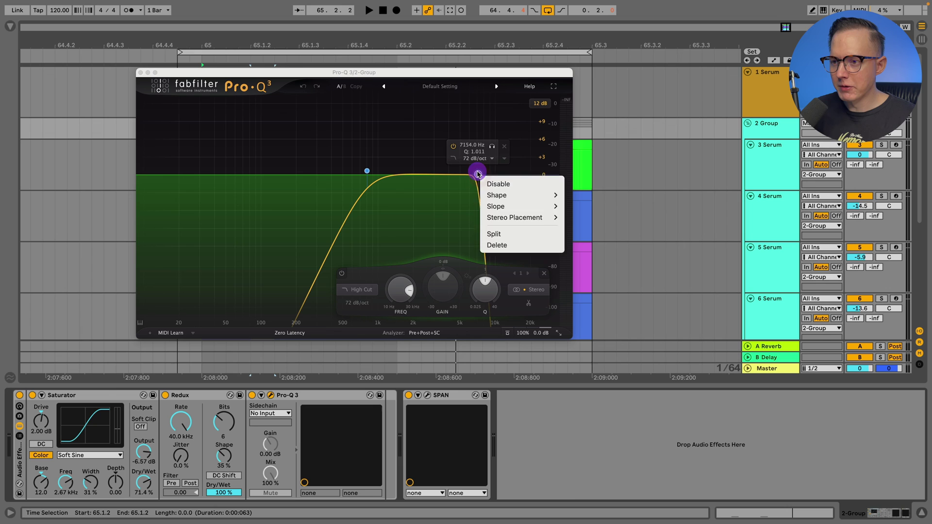
click(474, 155)
click(475, 159)
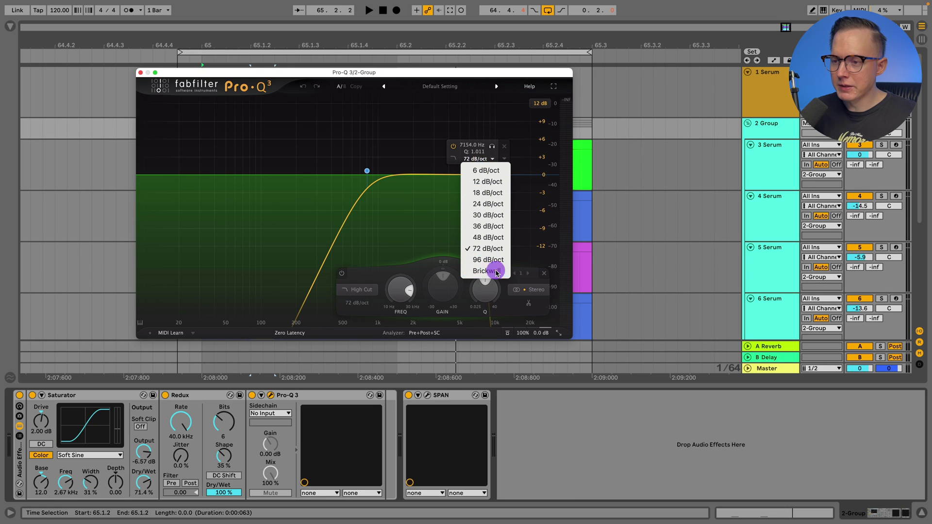
click(495, 273)
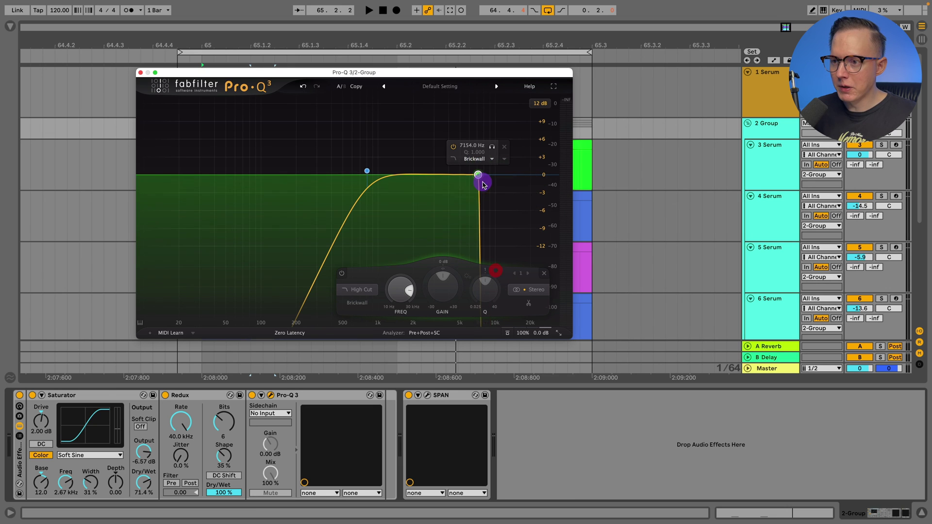
Step: Play the loop and view the brickwall-filtered spectrum in SPAN
click(427, 395)
drag(455, 62, 511, 68)
key(space)
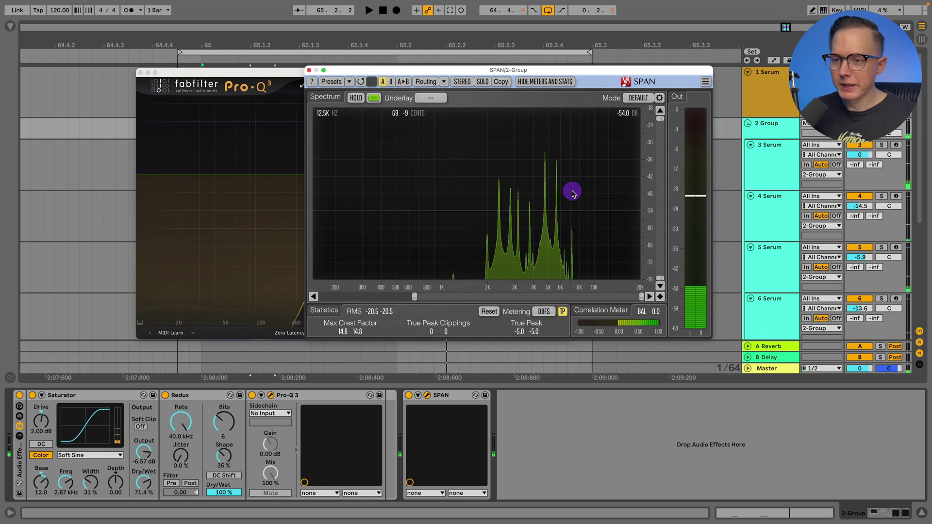
click(308, 73)
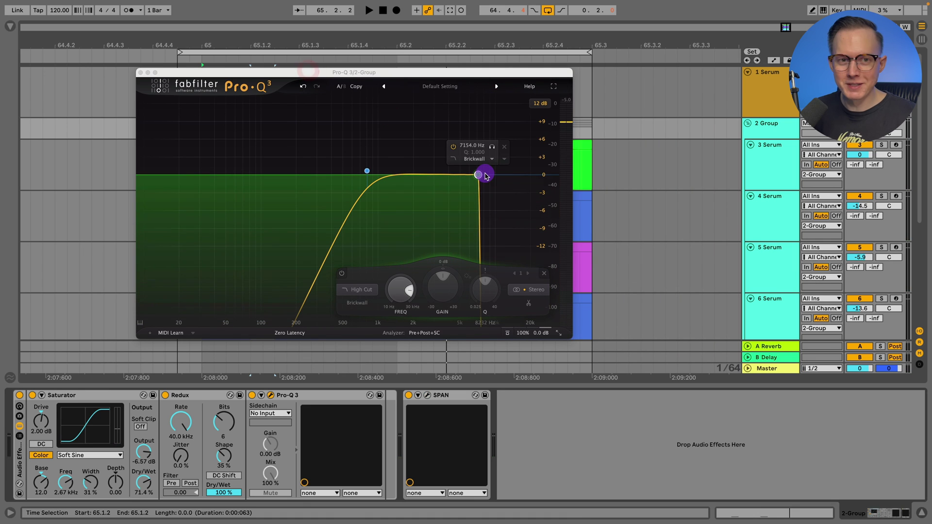
Step: Return the high-cut slope to 72 dB/oct and compare the spectrum again in SPAN
click(479, 161)
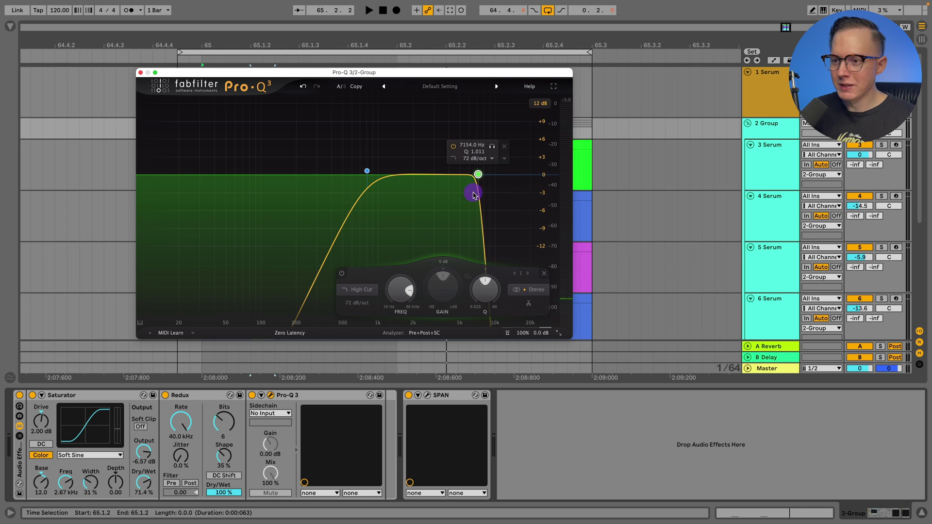
click(426, 395)
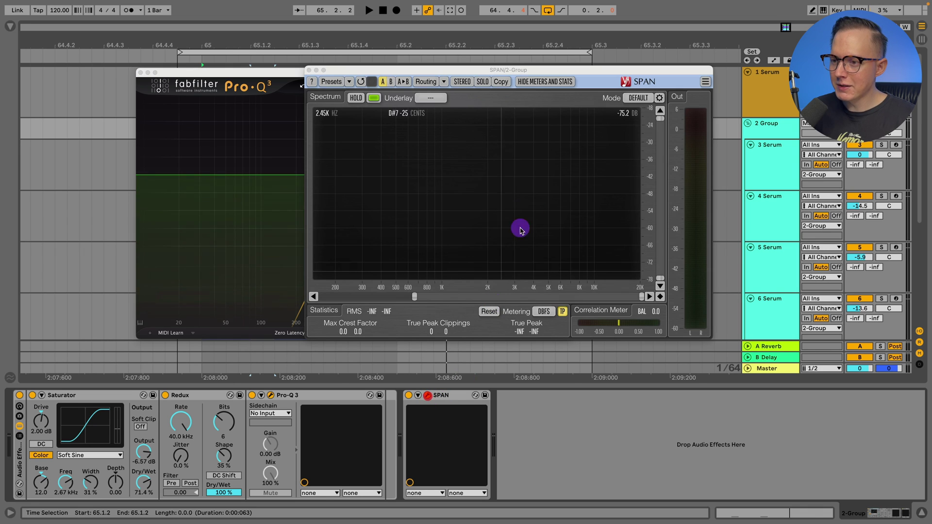
key(space)
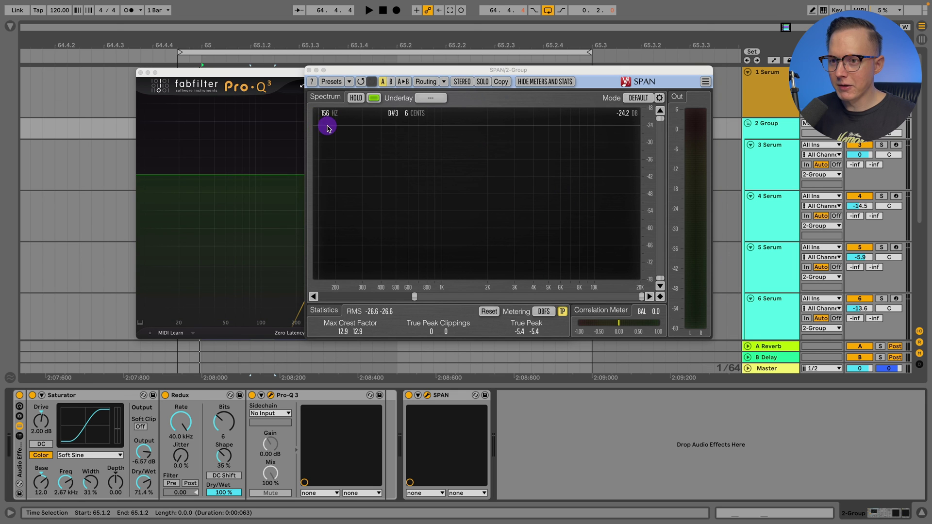
key(space)
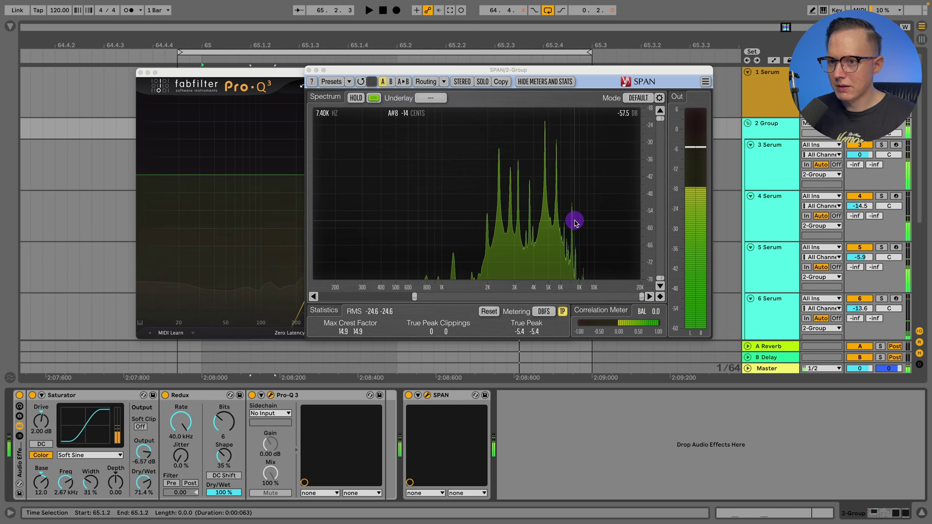
key(space)
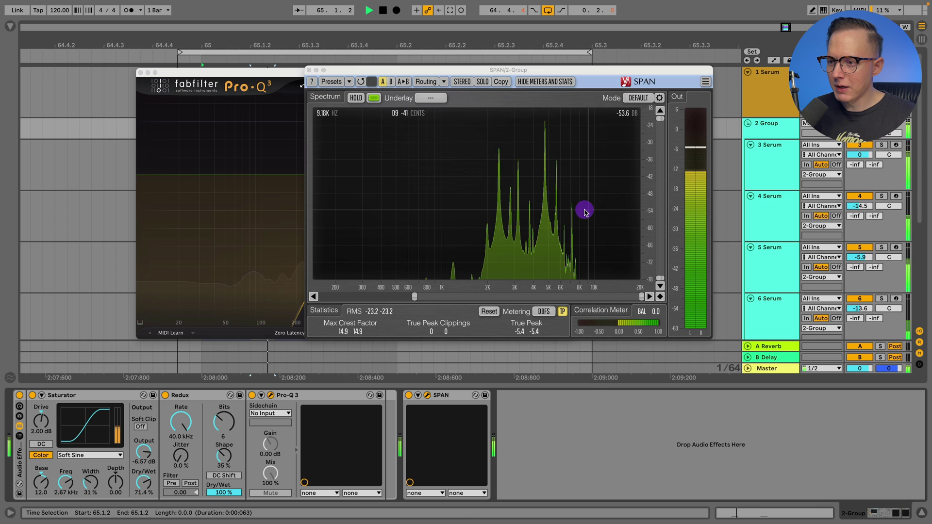
key(space)
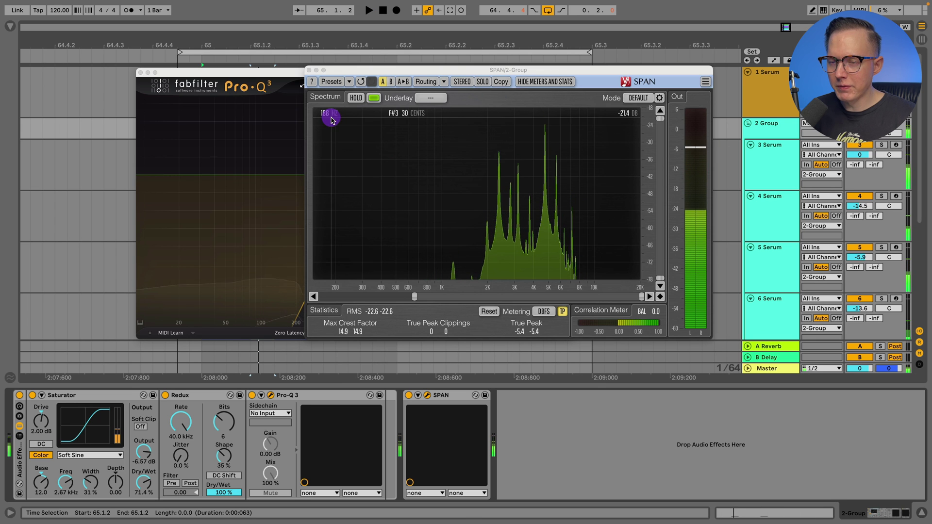
click(309, 70)
key(space)
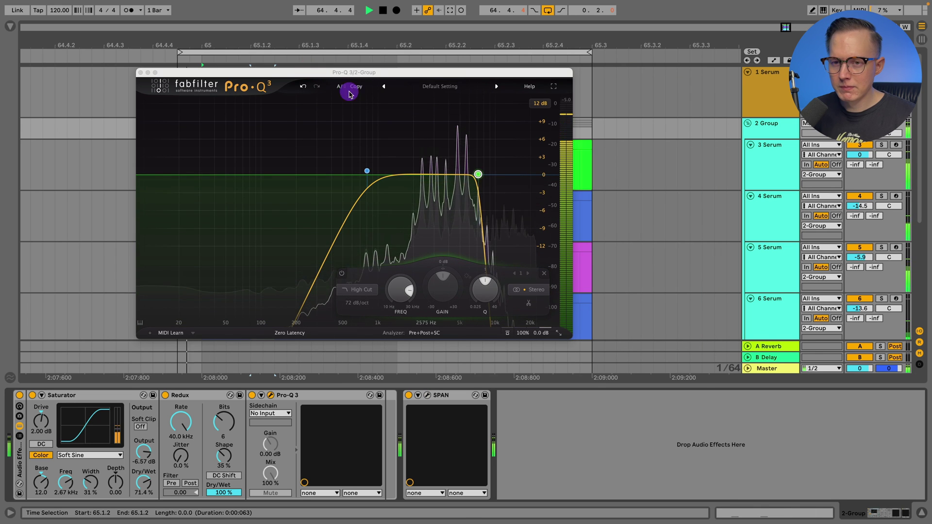